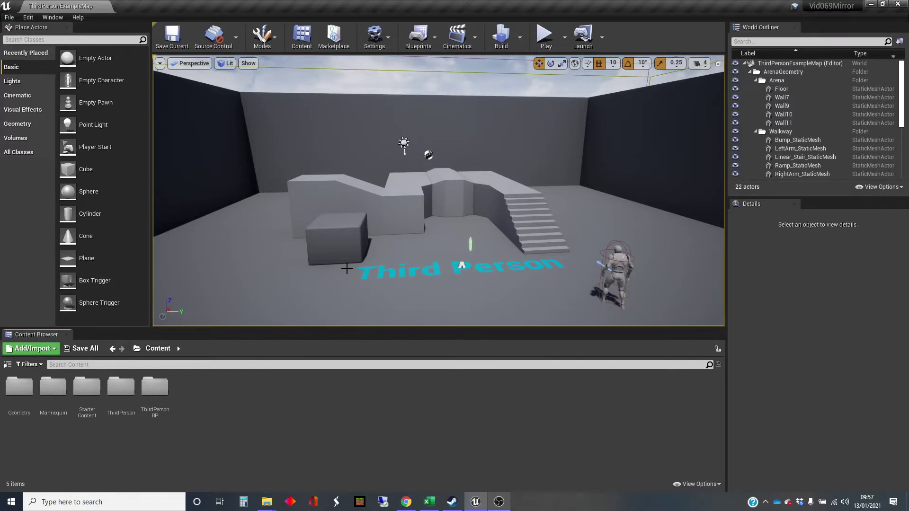
Create a new material in the Content folder and name it MyReflectingMat.
mouse_move(346, 269)
right_down()
mouse_move(333, 274)
mouse_move(355, 278)
right_up()
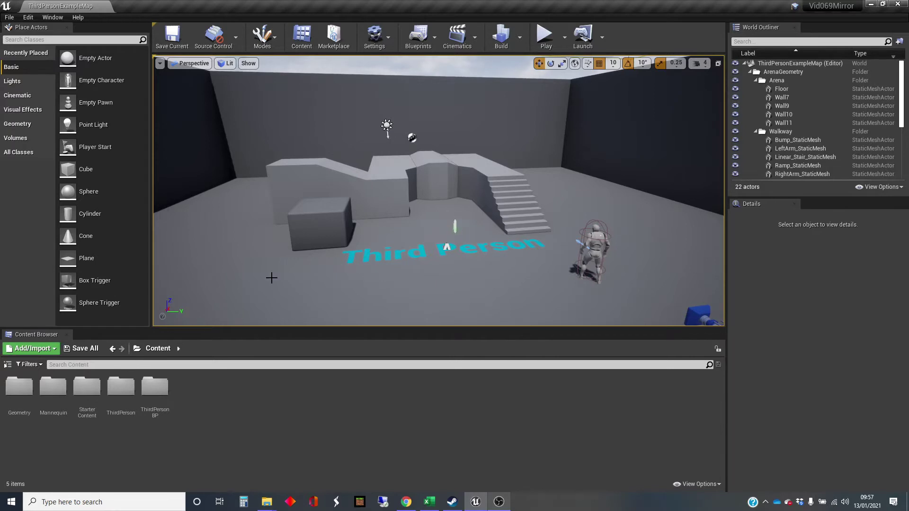
right_click(219, 399)
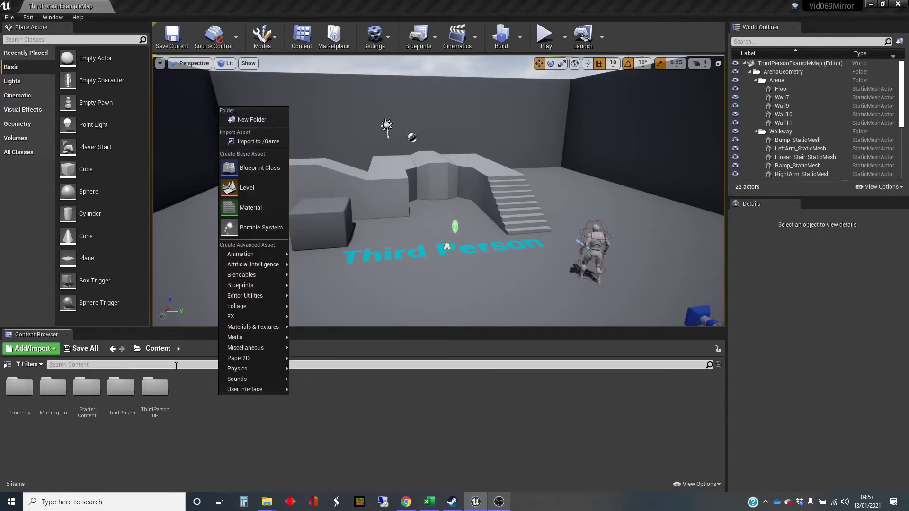
click(266, 208)
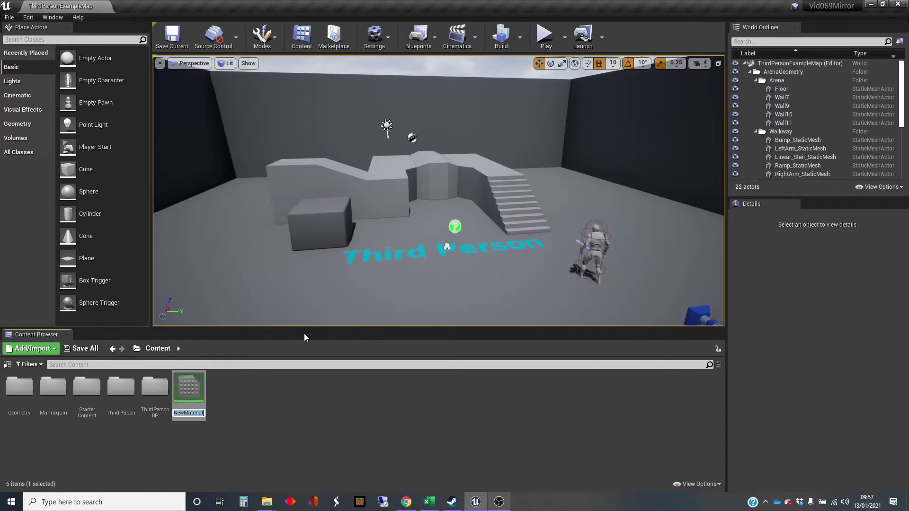
text(My)
text(Reflect)
text(ing)
text(Mat)
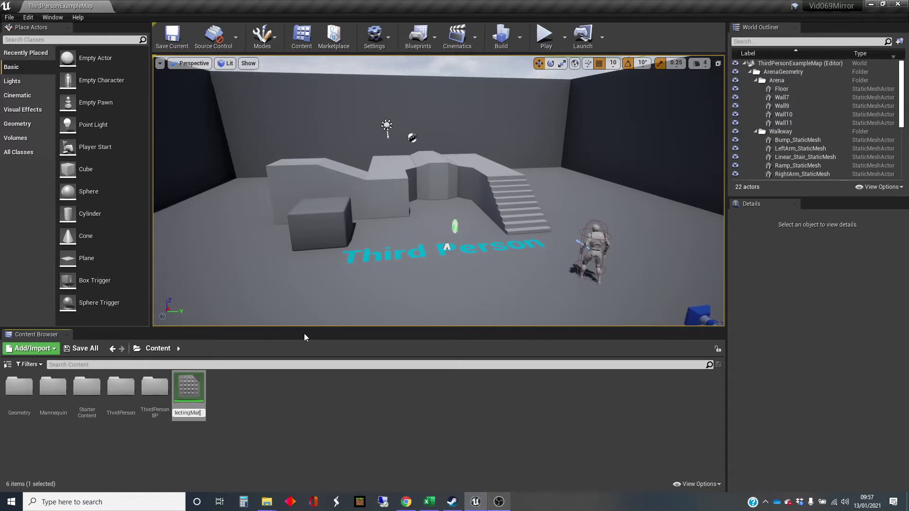
key(Return)
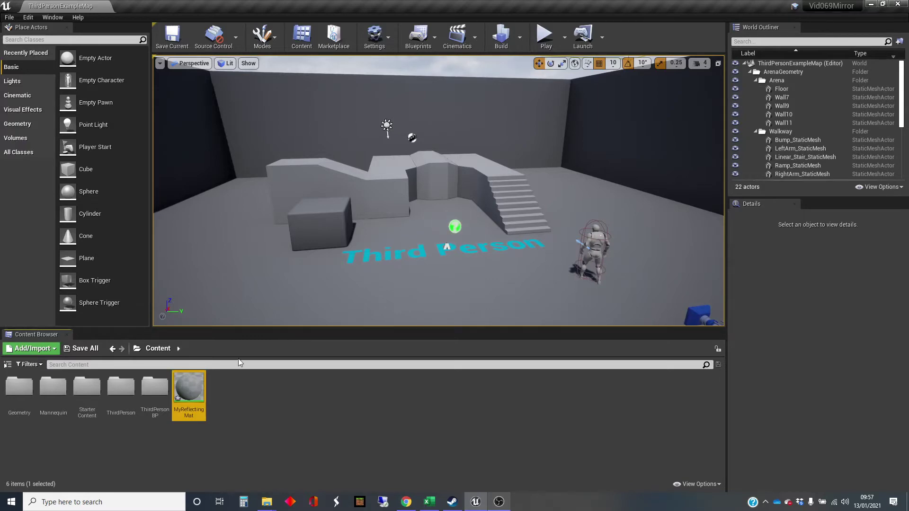
Open MyReflectingMat in a maximized material editor and connect a new Constant3Vector node to its Base Color.
double_click(197, 387)
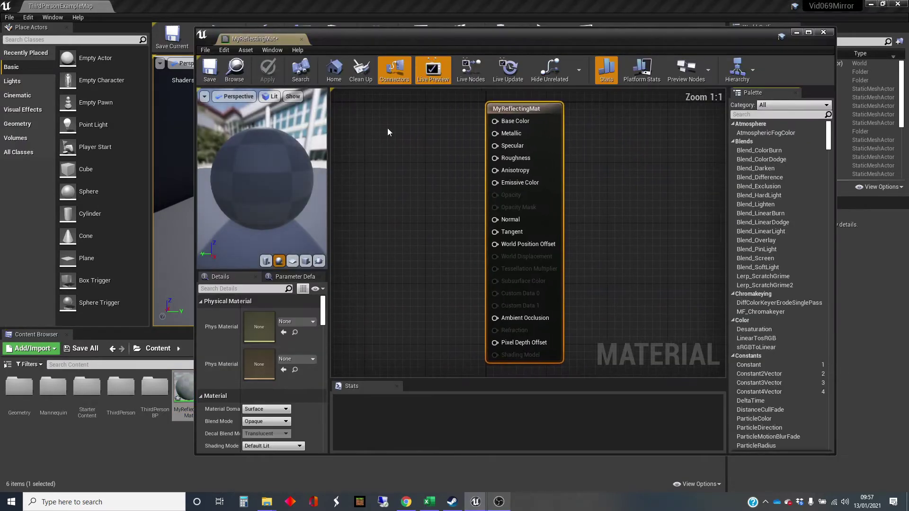
click(808, 33)
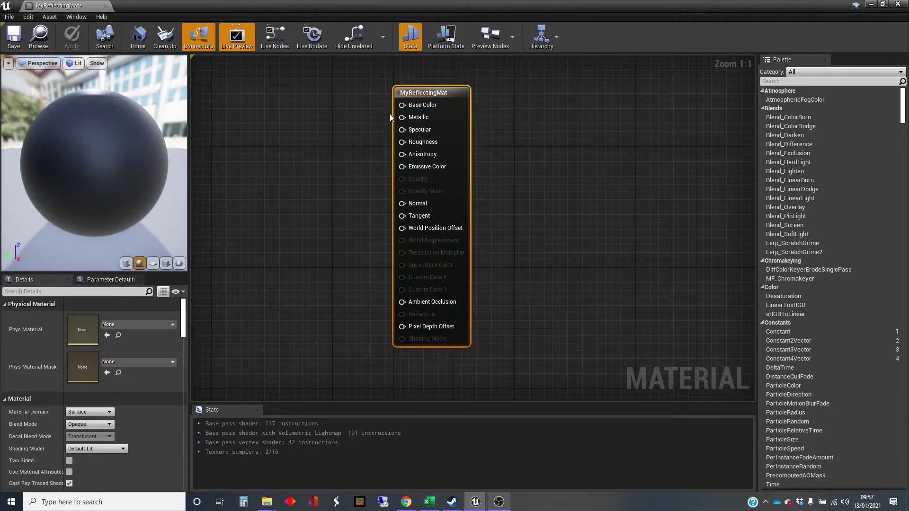
drag(403, 101, 324, 129)
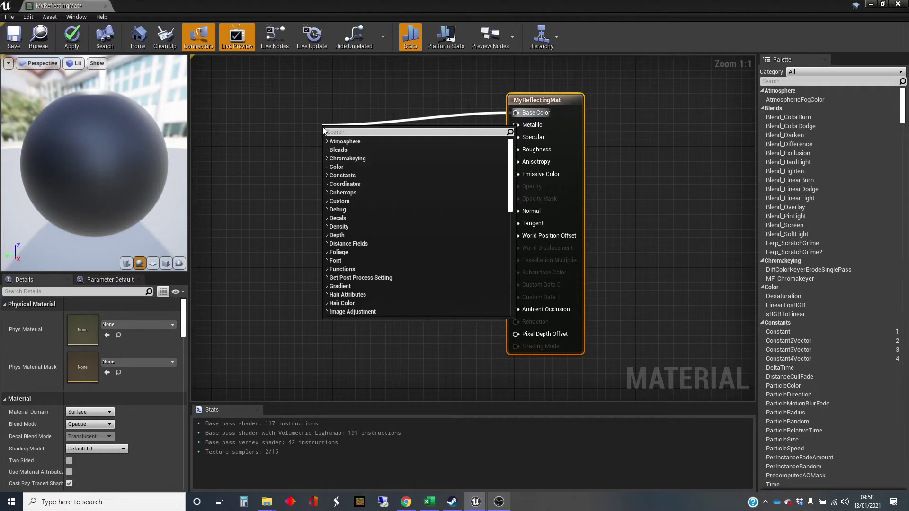
text(constant)
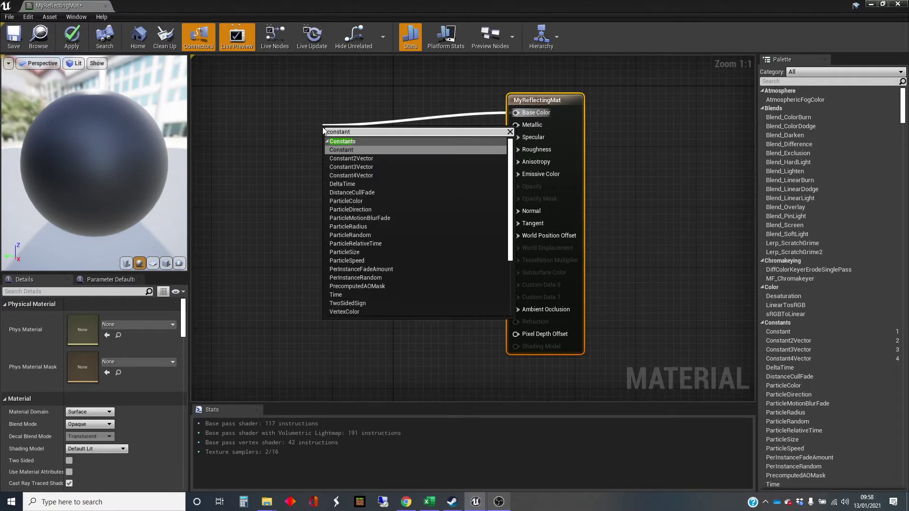
click(379, 166)
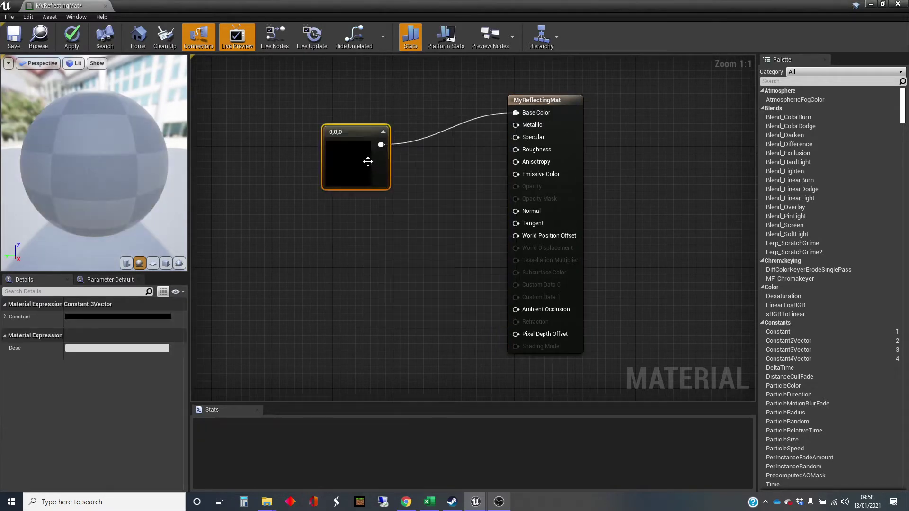
Set the Constant3Vector colour to white (1,1,1) and move the node up, away from the other inputs.
double_click(355, 156)
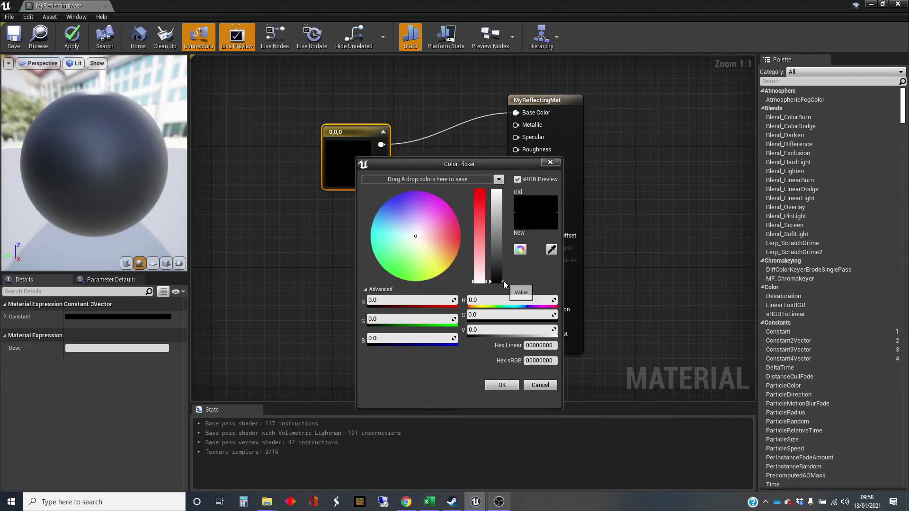
drag(503, 280, 500, 189)
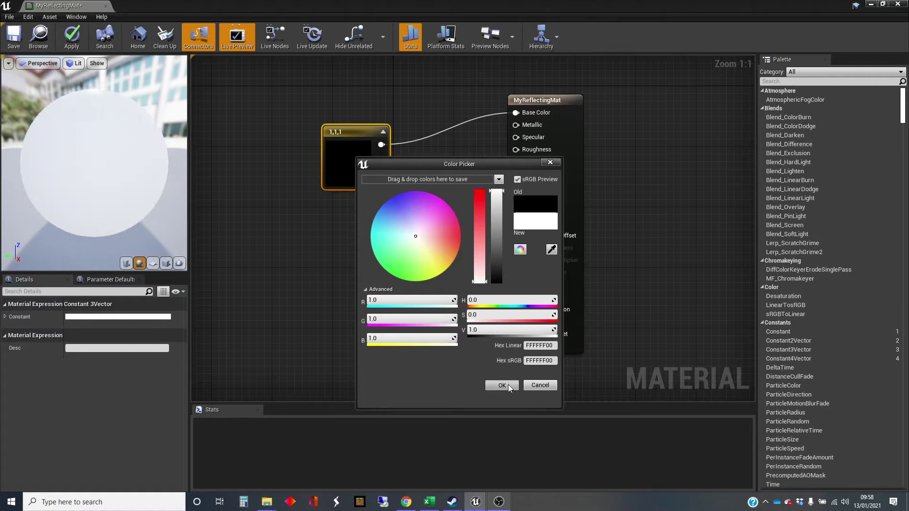
click(506, 385)
drag(360, 132, 340, 93)
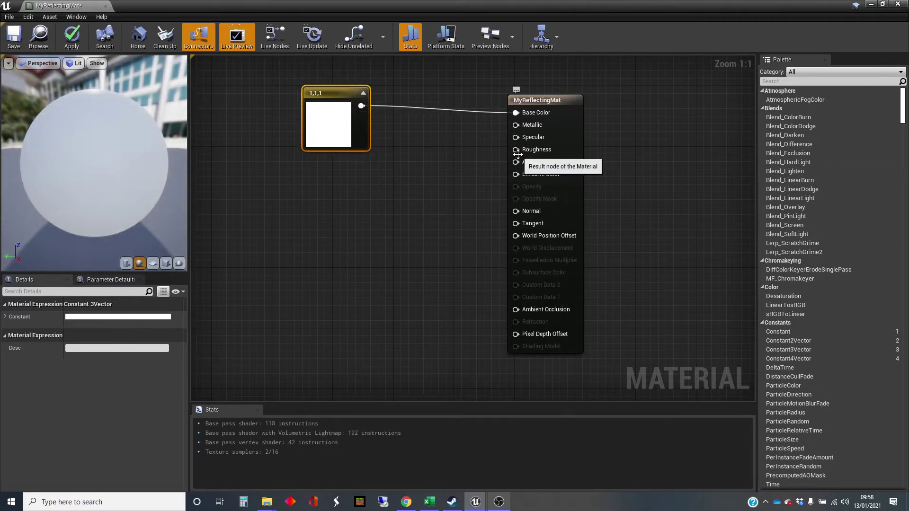
Connect a new Constant node with value 0 to the material's Roughness input.
drag(515, 149, 439, 169)
text(constn)
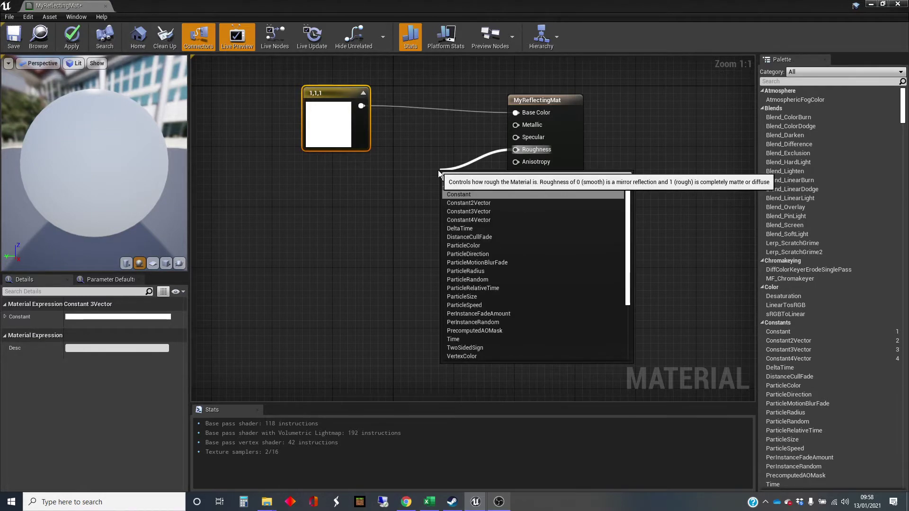
click(464, 195)
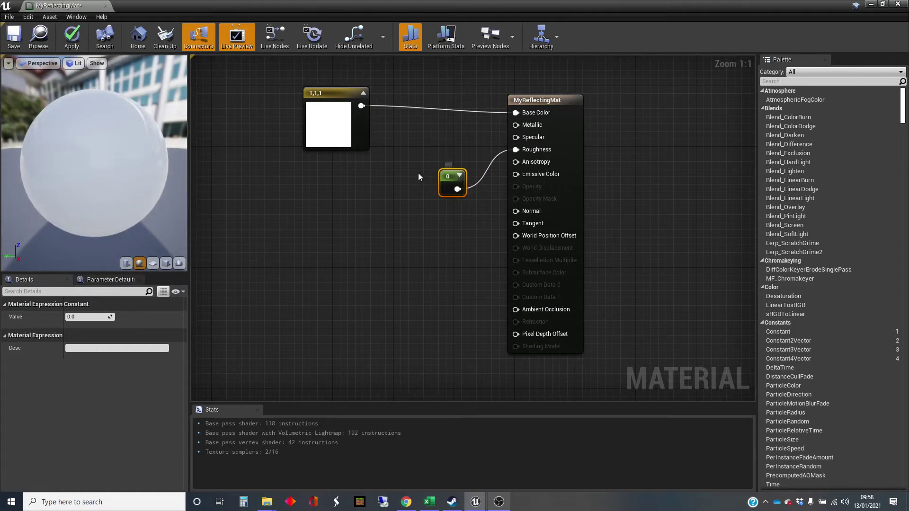
Add another Constant node, connect it to the Metallic input and set its value to 1.
click(396, 163)
drag(410, 168, 517, 126)
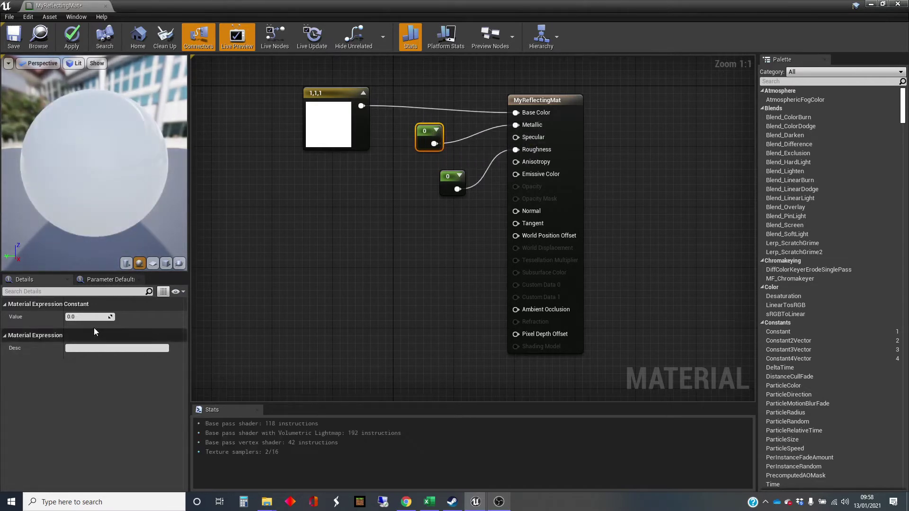
click(71, 316)
text(1)
key(Return)
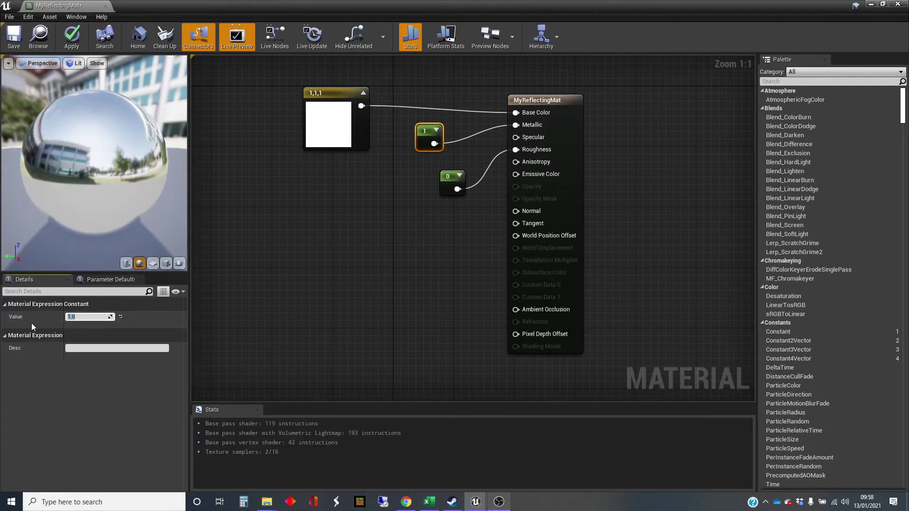
Check the reflection on the preview sphere, then apply the material changes and return to the level editor.
drag(108, 167, 84, 164)
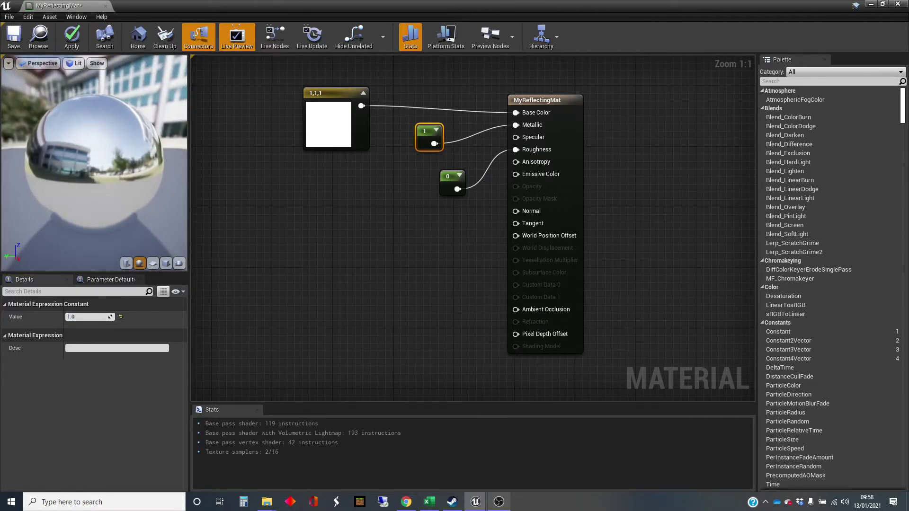
click(71, 37)
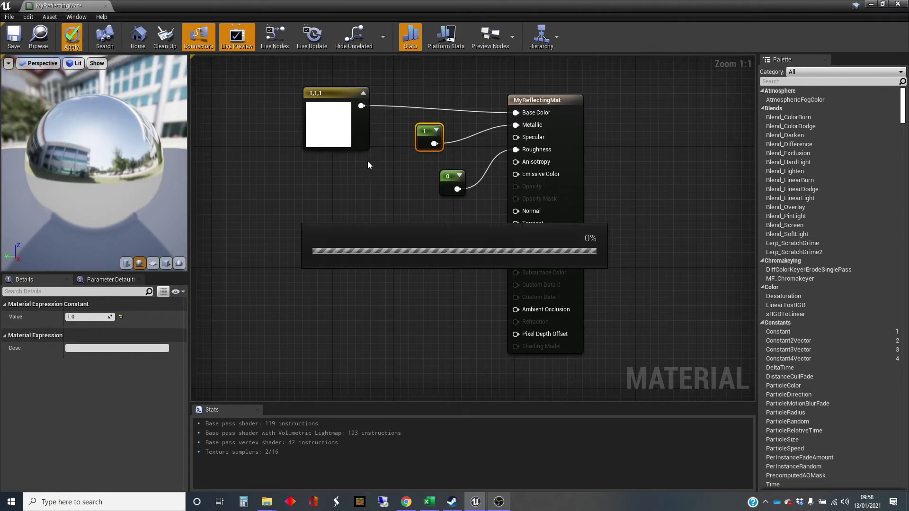
click(871, 4)
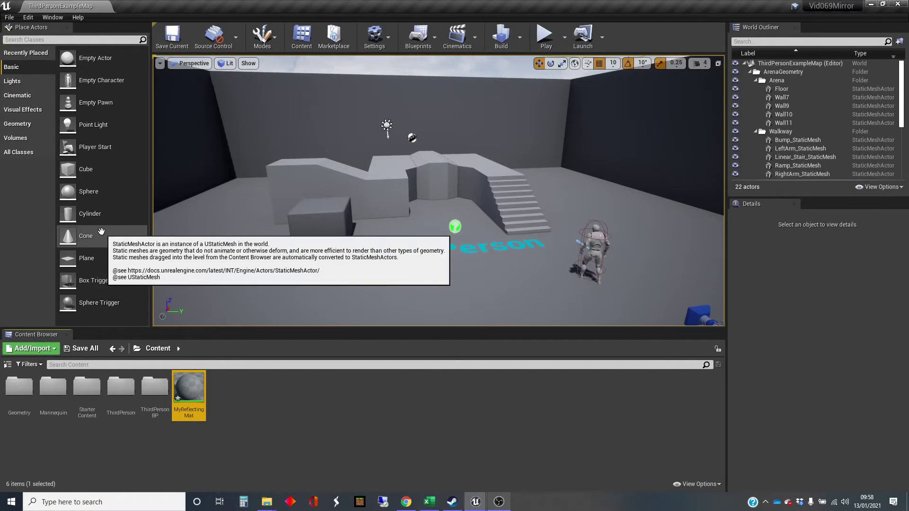
Place a Plane in the level and move it along Y to about -1420, next to the dark side wall.
drag(62, 263, 263, 272)
right_drag(327, 277, 288, 284)
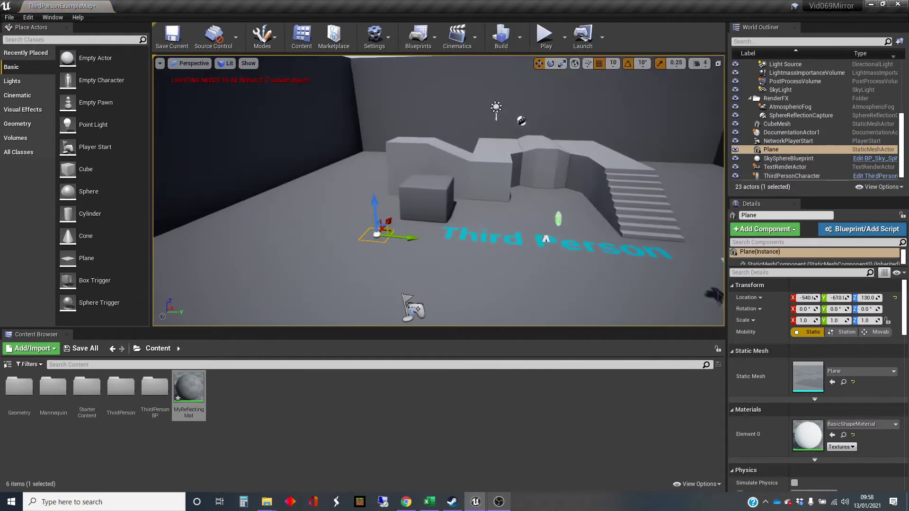
drag(409, 241, 216, 204)
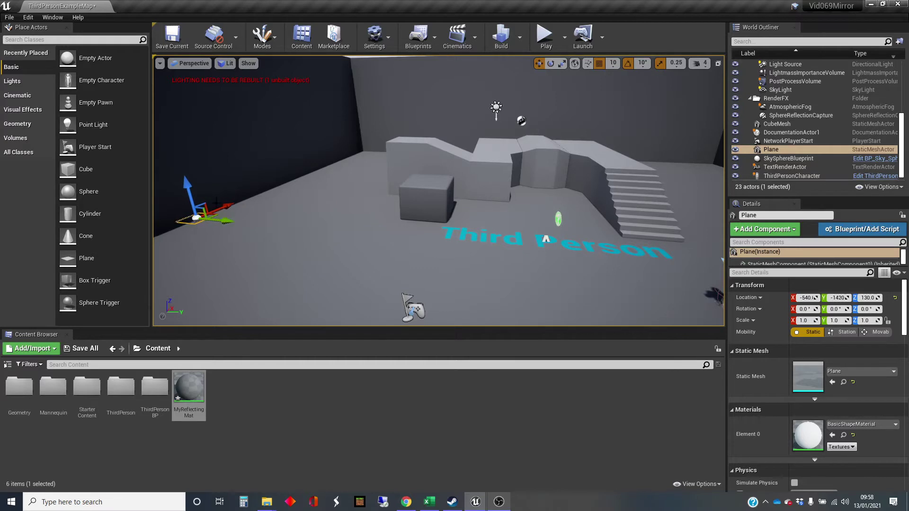
Rotate the plane 90° about X and reposition it on the wall at about X -820, Z 380.
key(e)
drag(198, 172, 248, 223)
right_drag(229, 172, 196, 173)
key(w)
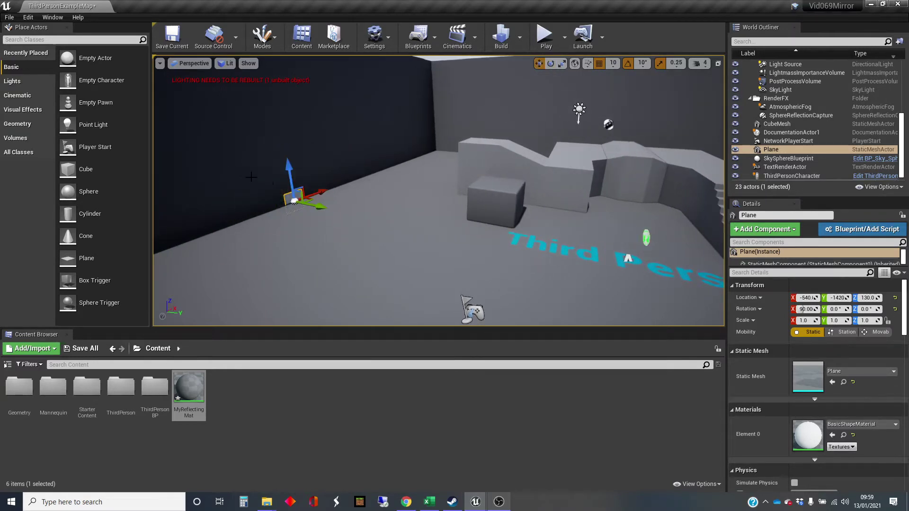
drag(287, 173, 258, 162)
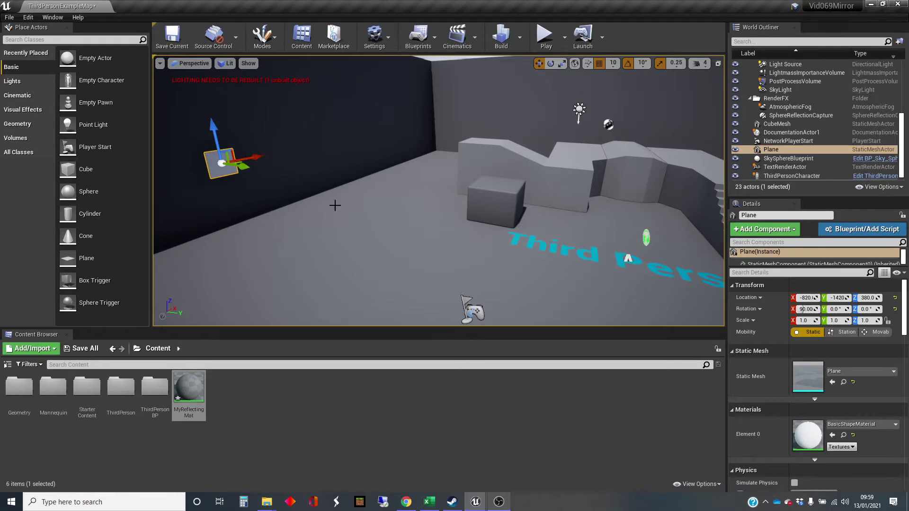
Set the plane's scale to 2 on the X, Y and Z axes.
right_drag(335, 205, 300, 193)
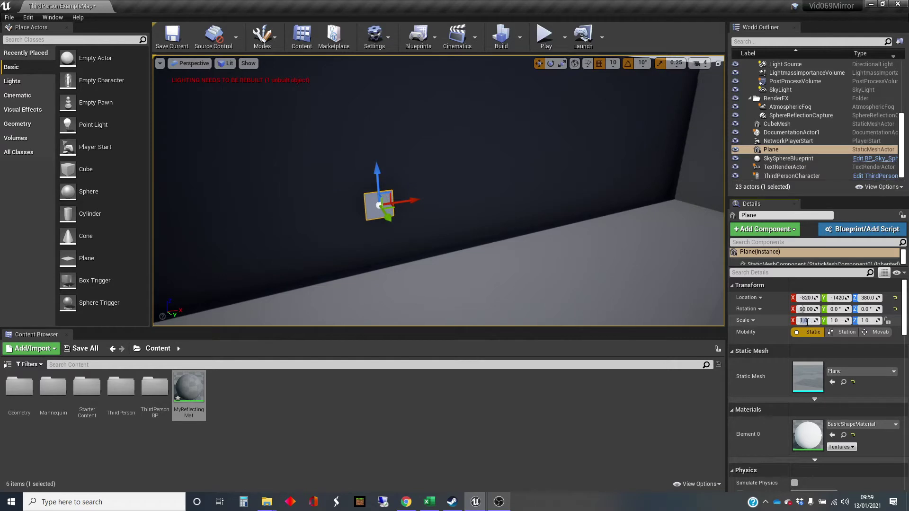
text(2)
click(834, 321)
text(2)
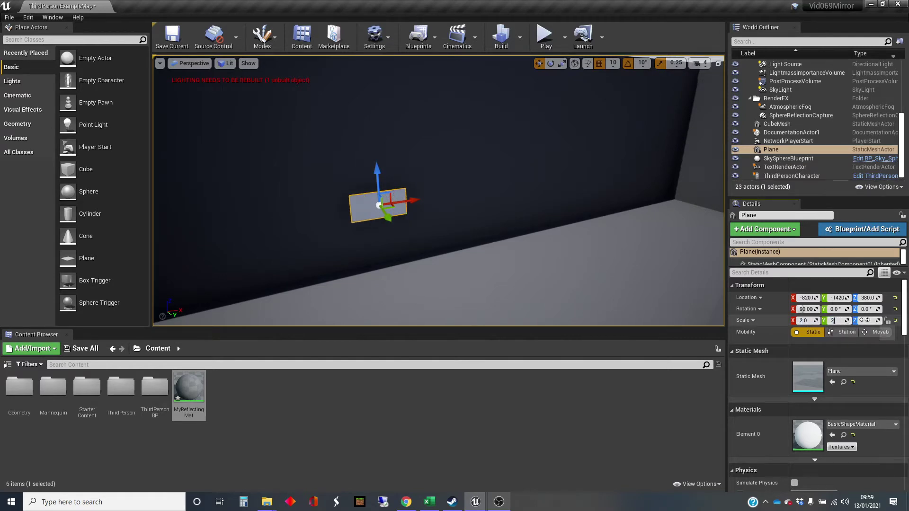
click(864, 320)
text(2)
key(Return)
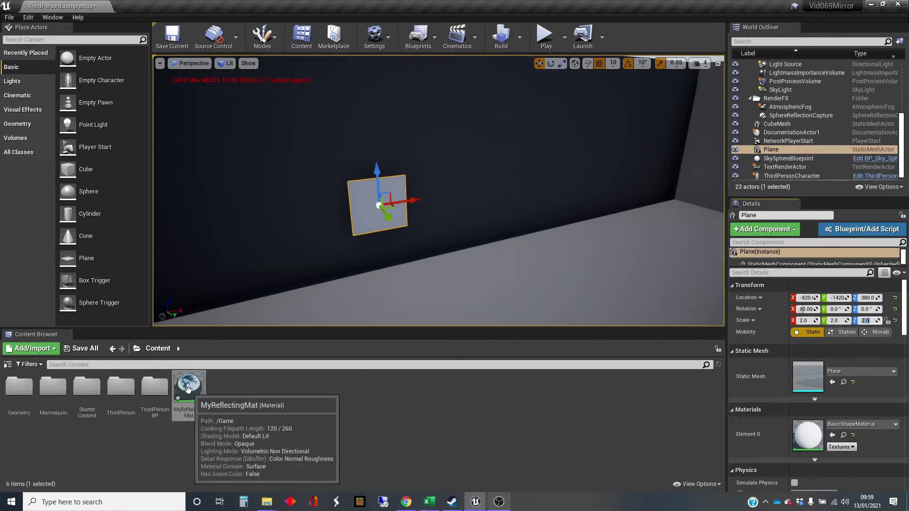
Assign MyReflectingMat to the plane's Element 0 material slot and build the level's lighting.
drag(189, 389, 892, 472)
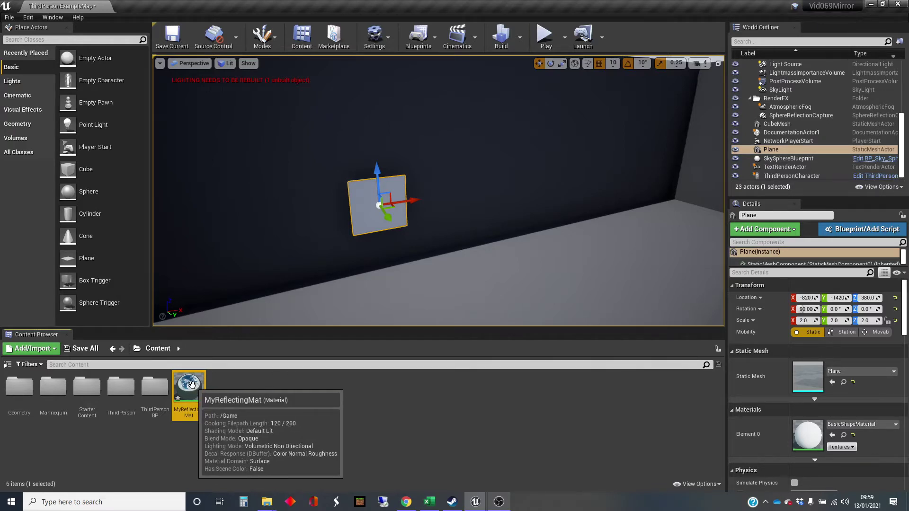
drag(191, 384, 810, 430)
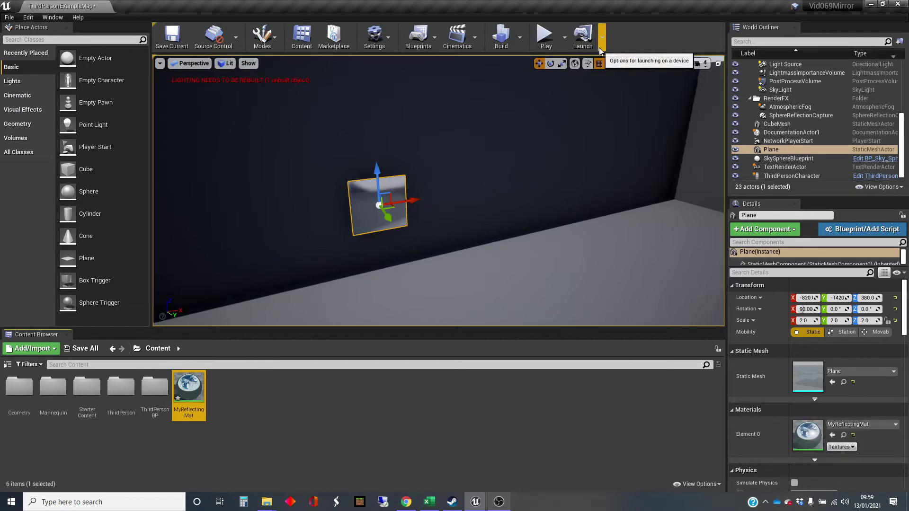
click(519, 37)
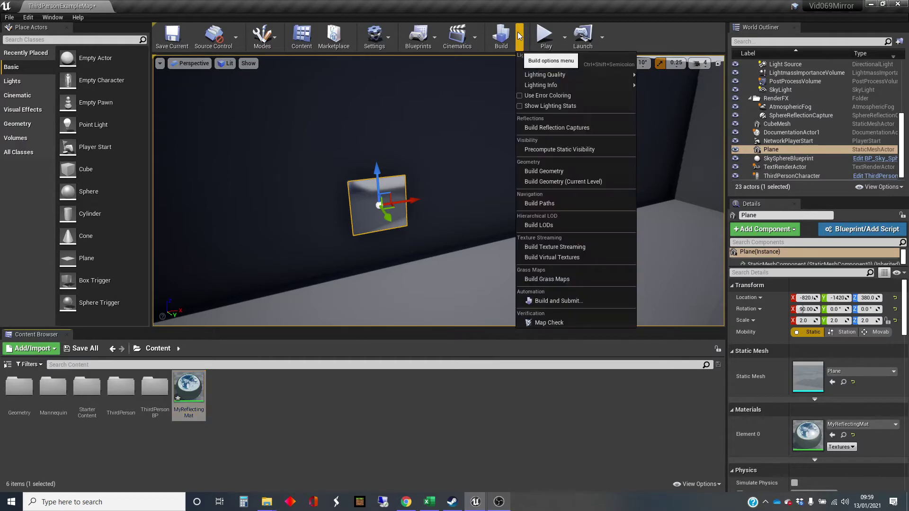
click(549, 65)
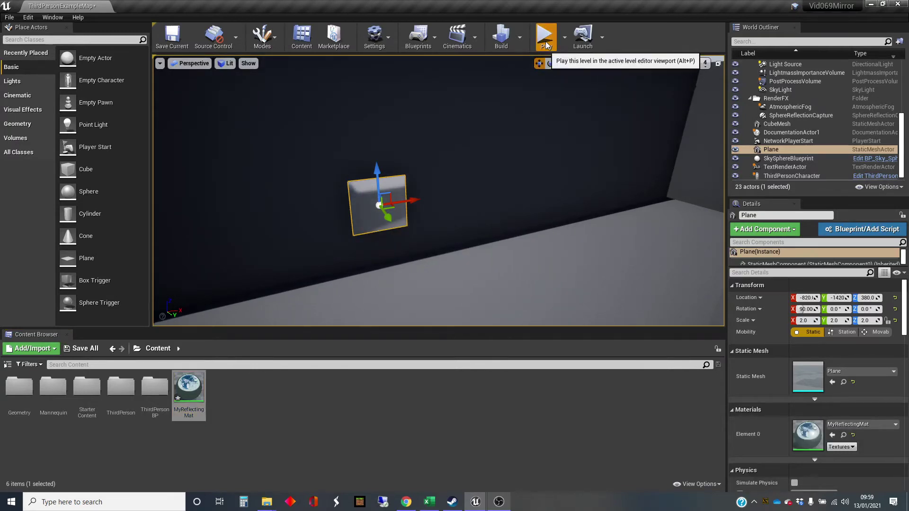
Play the level and run and jump the character in front of the wall-mounted plane to examine its reflections, ending the play session.
click(546, 44)
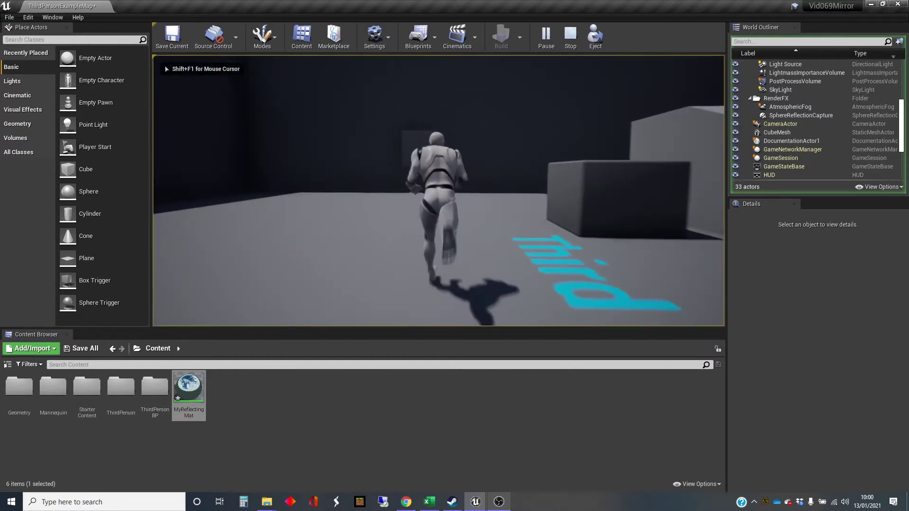
key(w)
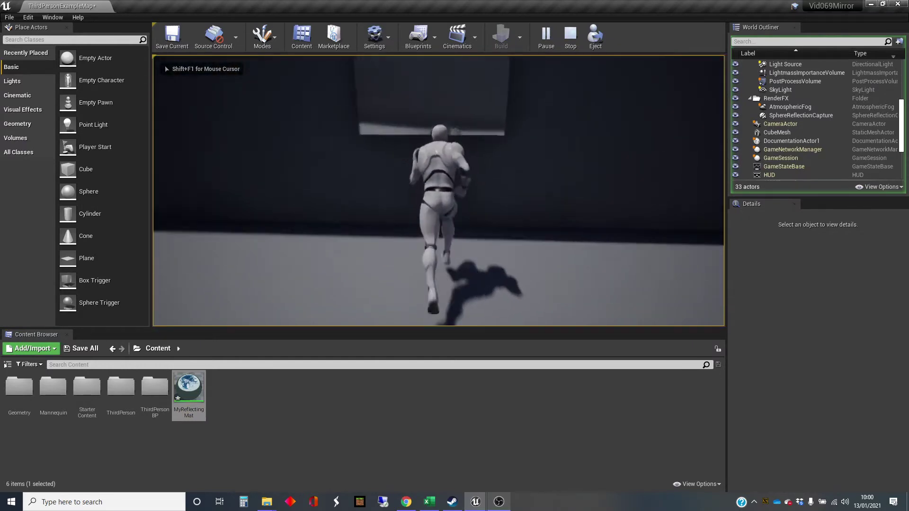
key(s)
key(w)
key(space)
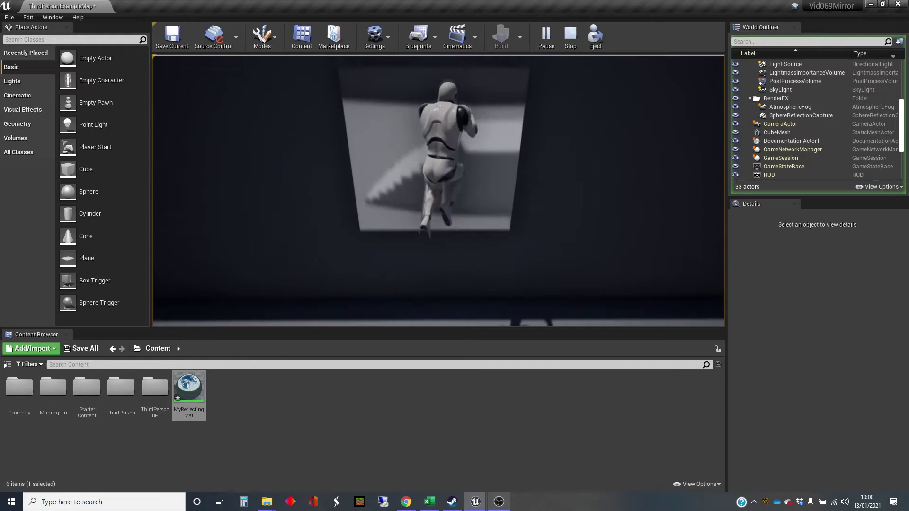
key(s)
key(space)
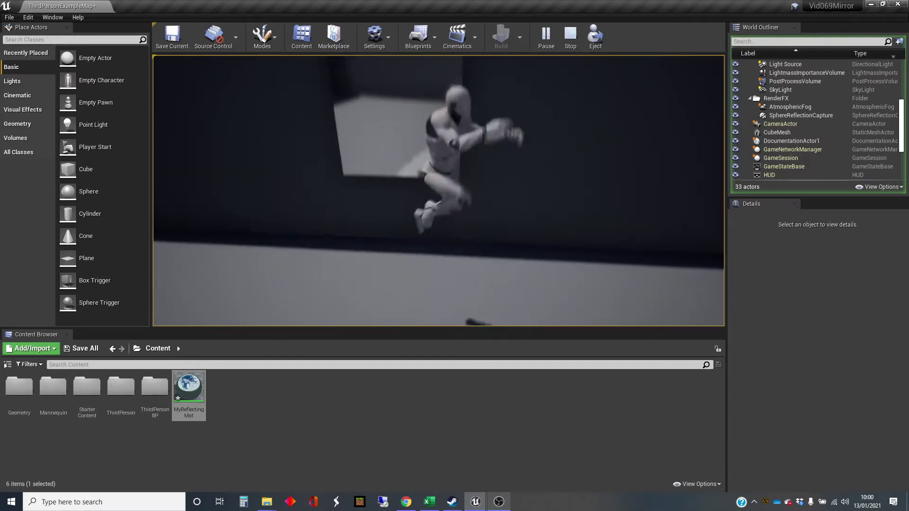
key(s)
key(w)
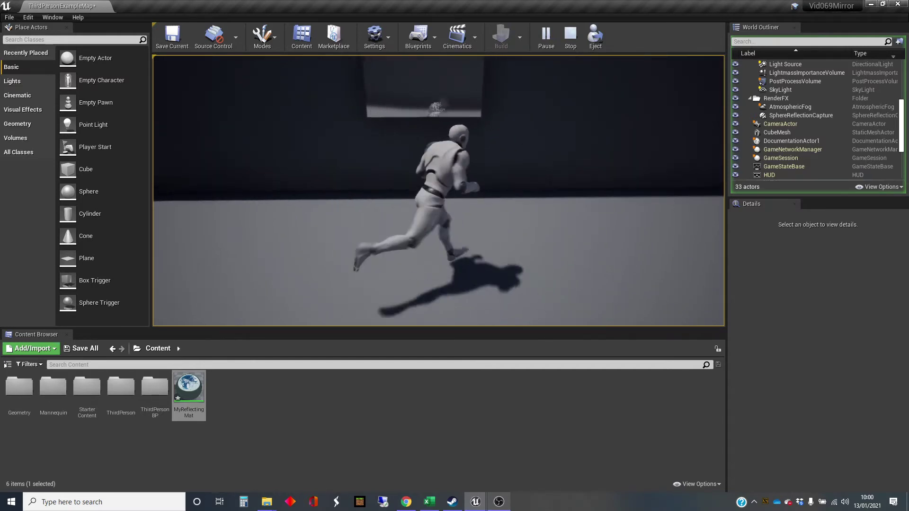
key(space)
key(s)
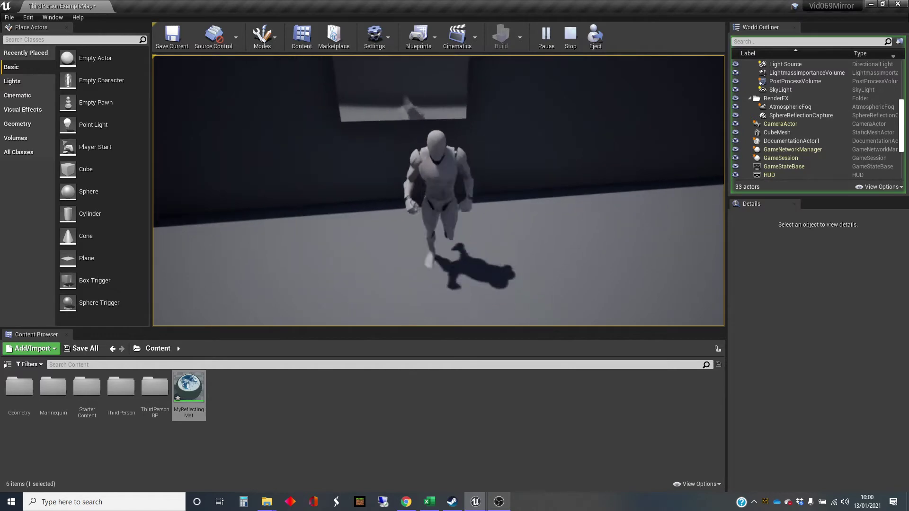
key(d)
key(space)
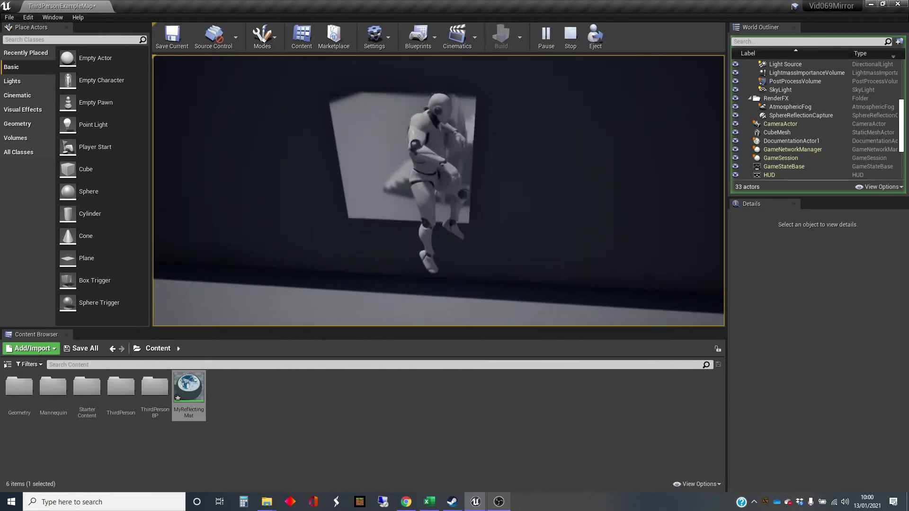
key(s)
key(w)
key(space)
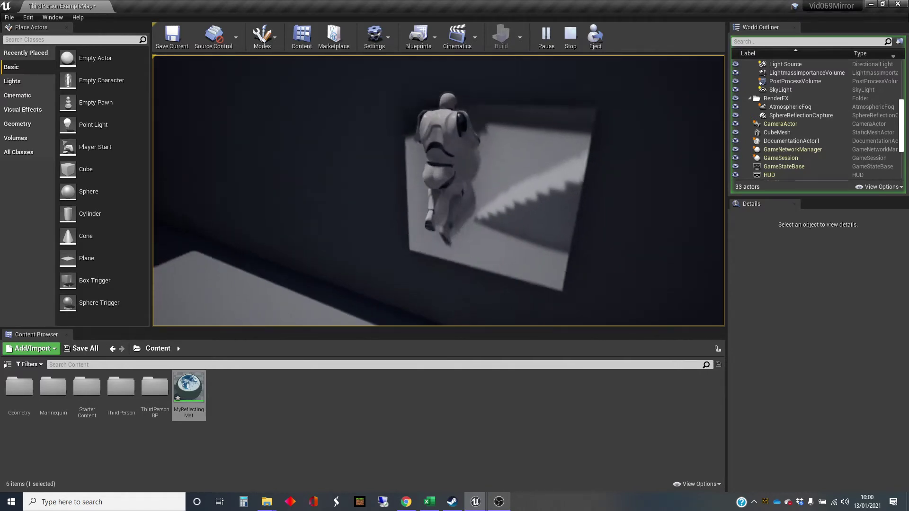
key(s)
key(a)
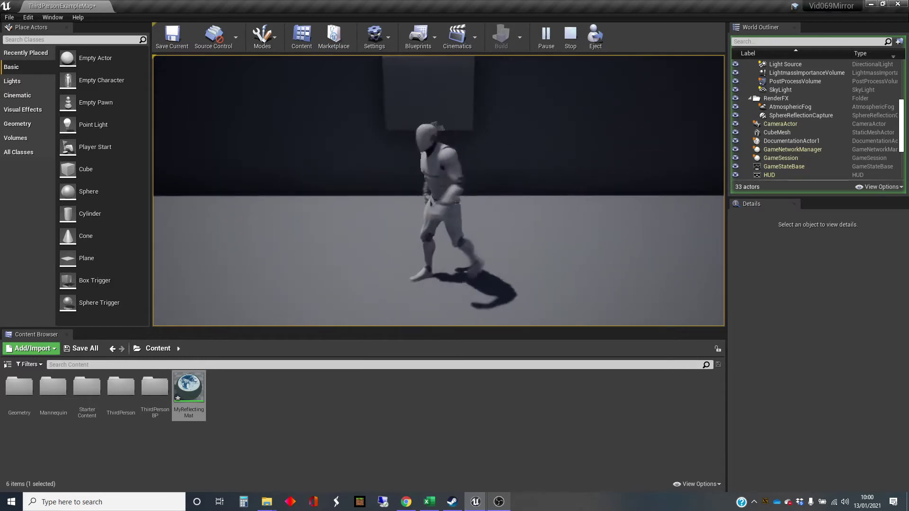
key(w)
key(space)
key(s)
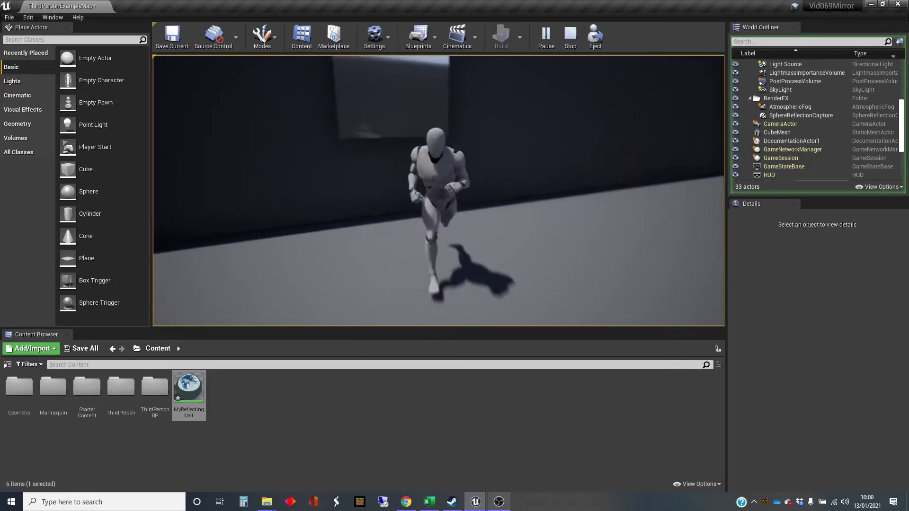
key(w)
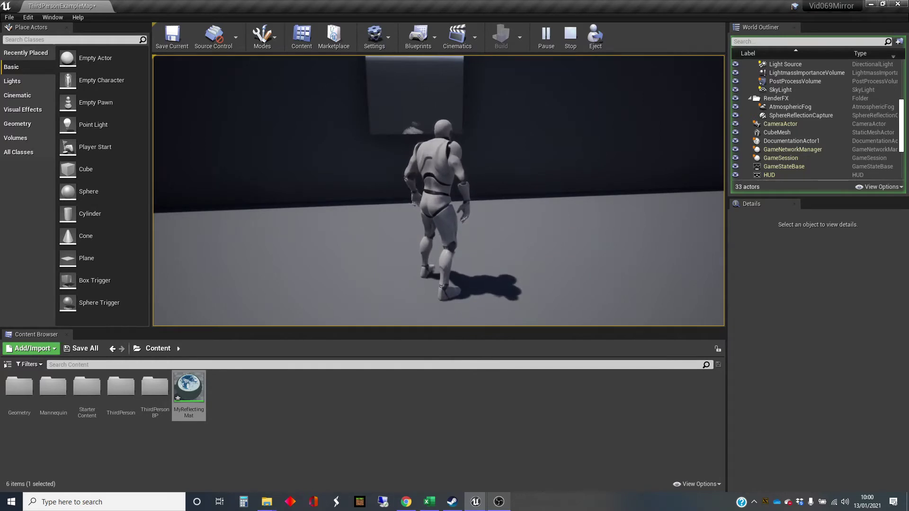
key(Escape)
Lower the mirror plane on the wall to Z 280.
right_drag(450, 176, 447, 156)
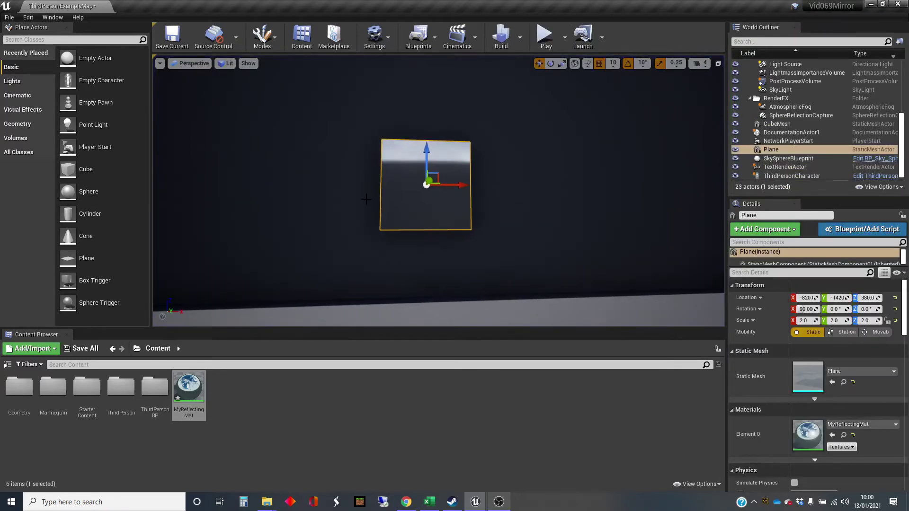
drag(427, 154, 426, 194)
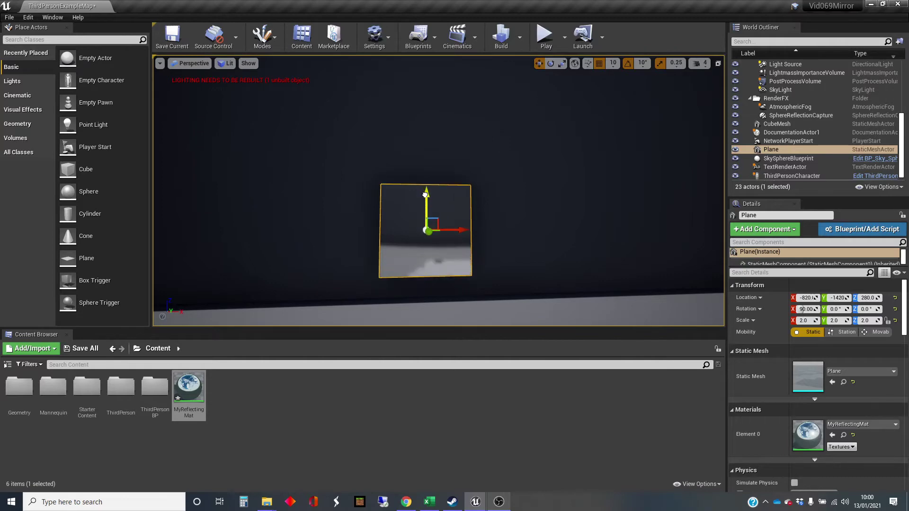
Play the level again and move the character around the lowered mirror to check its reflection from various angles and distances, ending the session.
click(545, 50)
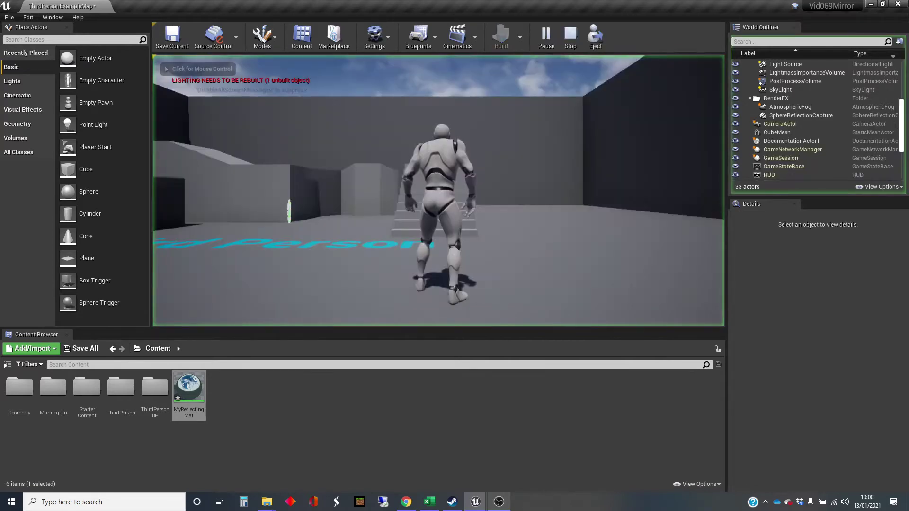
key(w)
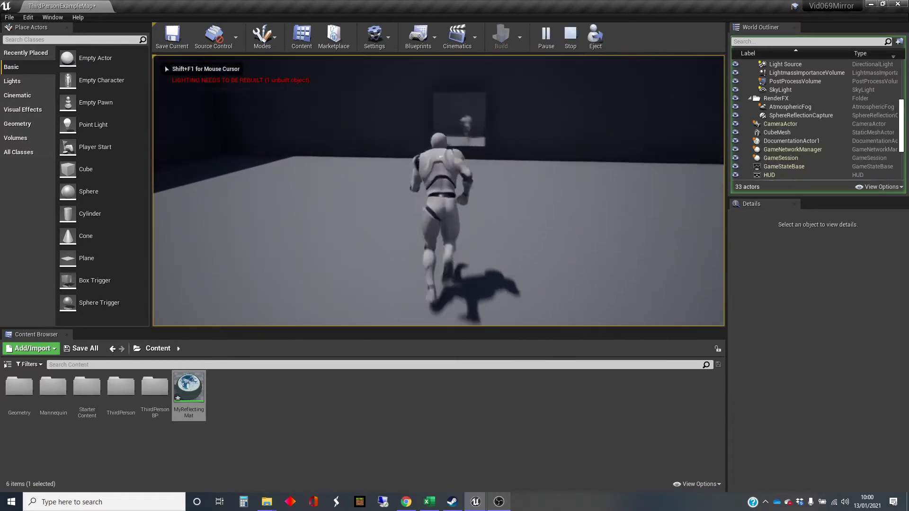
key(d)
key(s)
key(w)
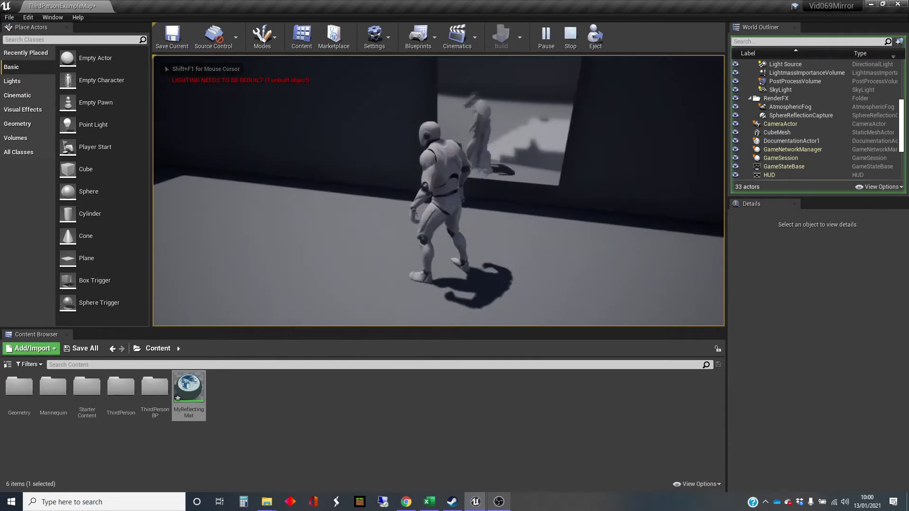
key(a)
key(d)
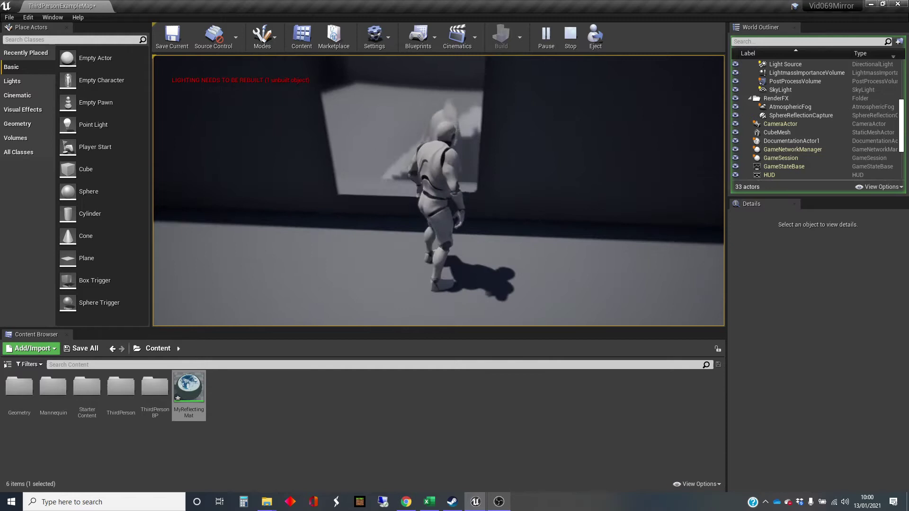
key(a)
key(s)
key(w)
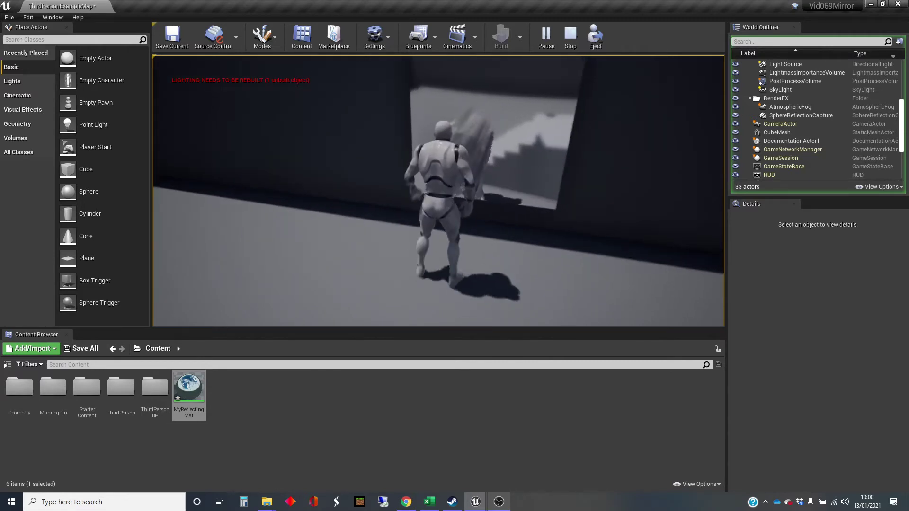
key(a)
key(s)
key(d)
key(w)
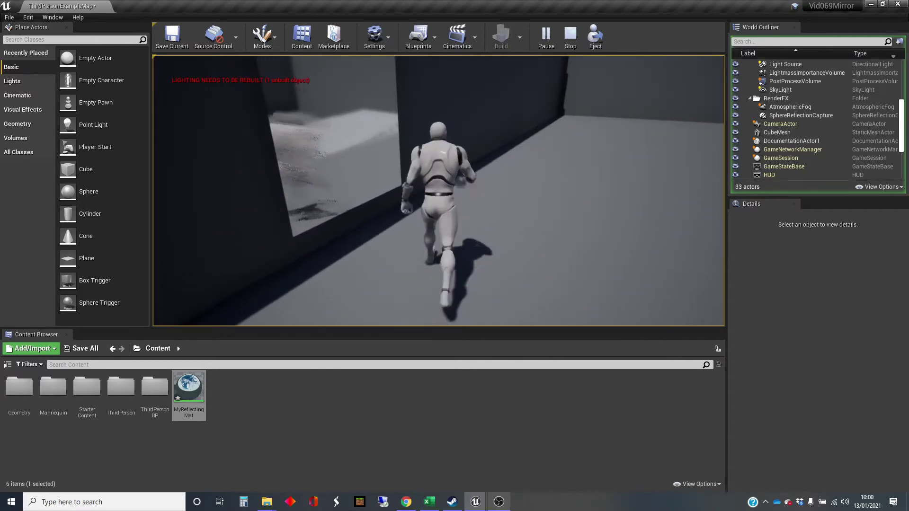
key(d)
key(s)
key(w)
key(s)
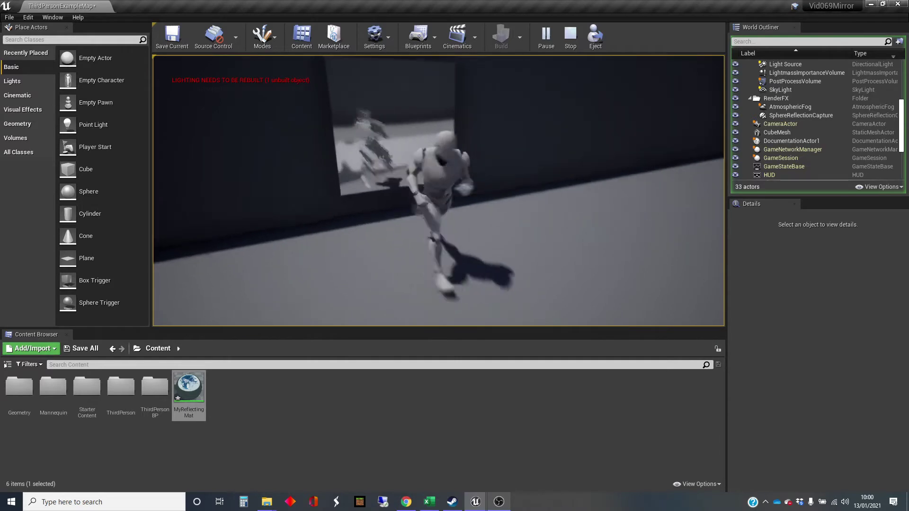
key(a)
key(w)
key(d)
key(s)
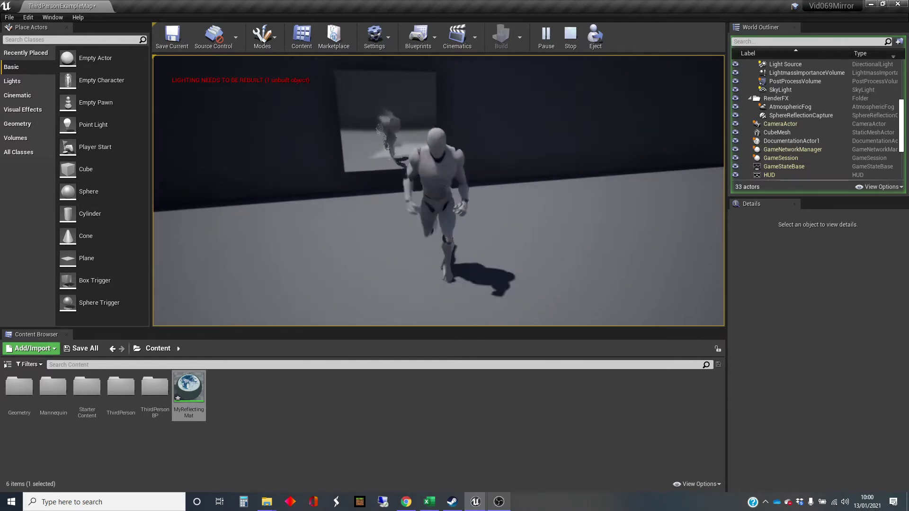
key(w)
key(s)
key(d)
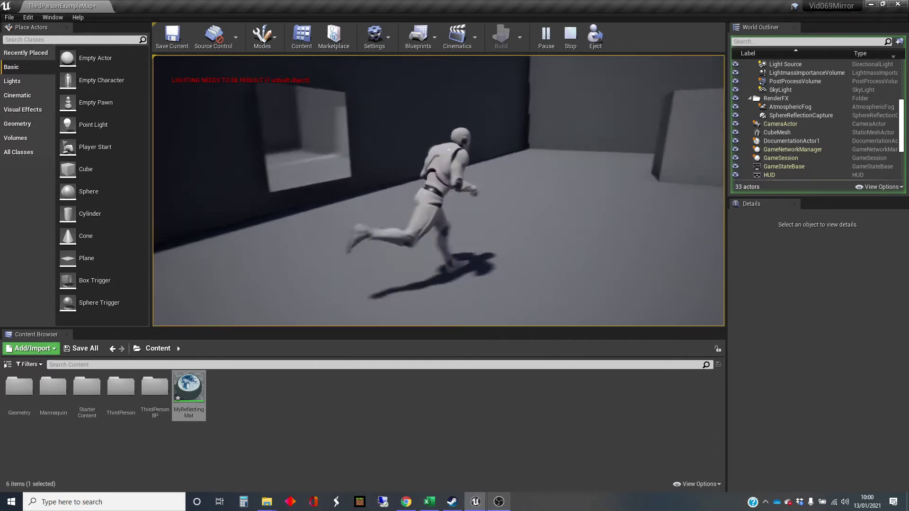
key(w)
key(s)
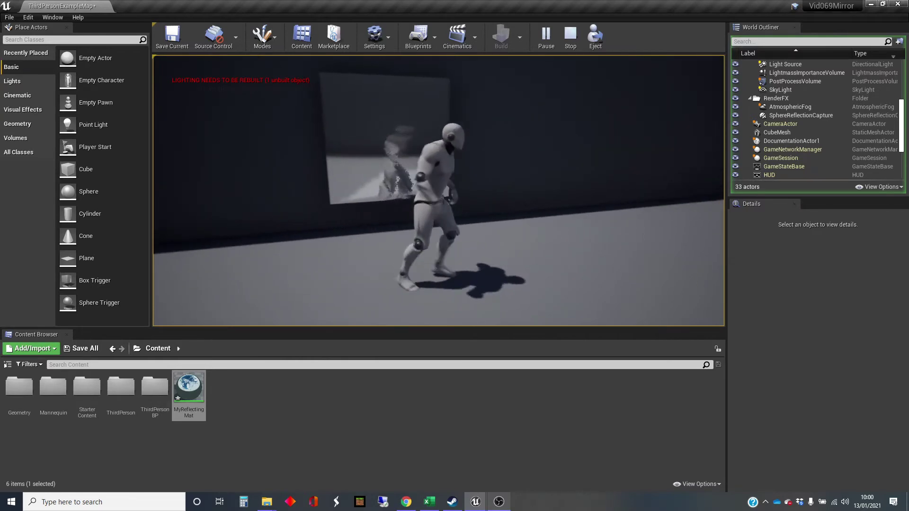
key(w)
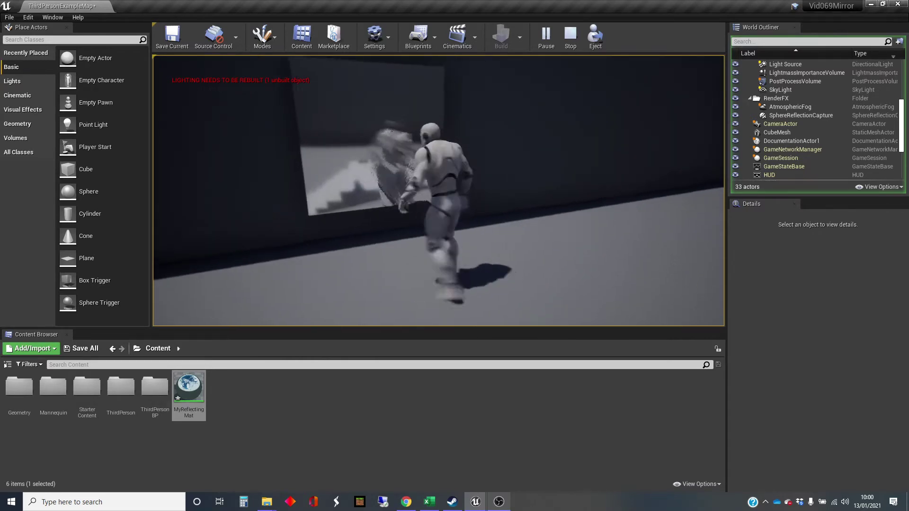
key(s)
key(w)
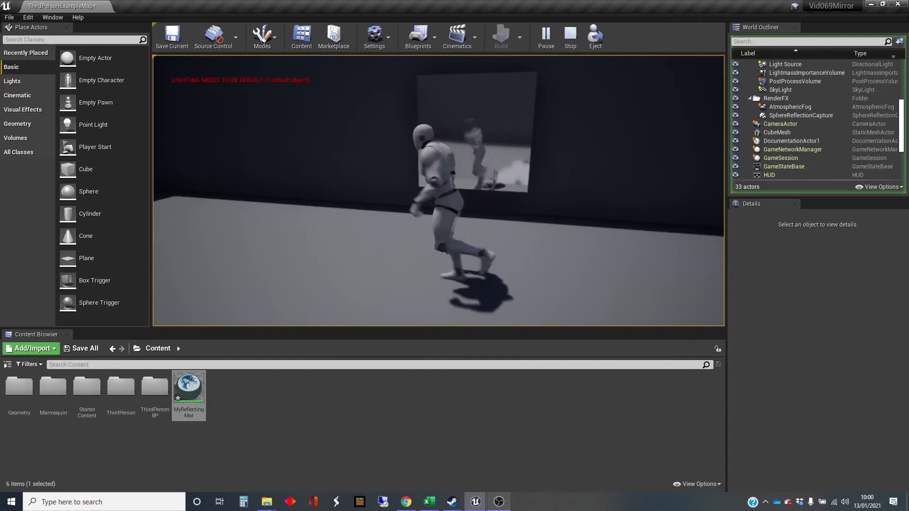
key(s)
key(s)
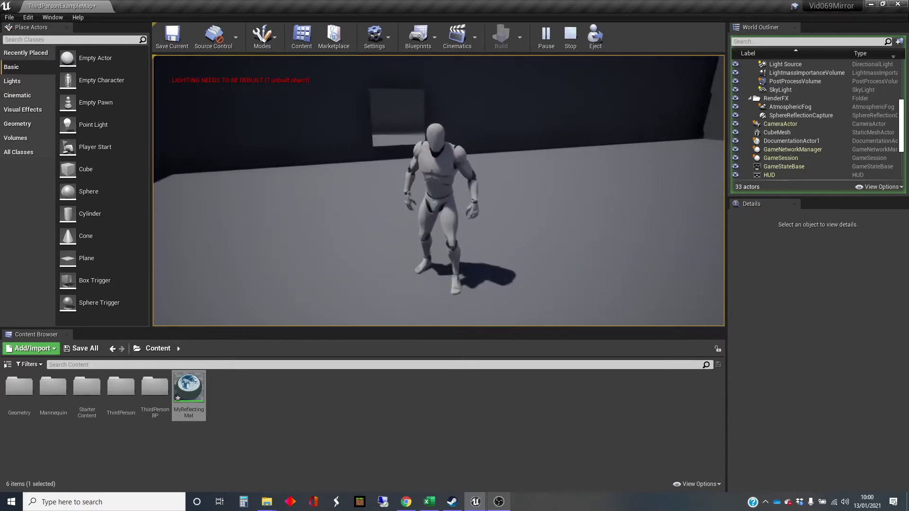
key(Escape)
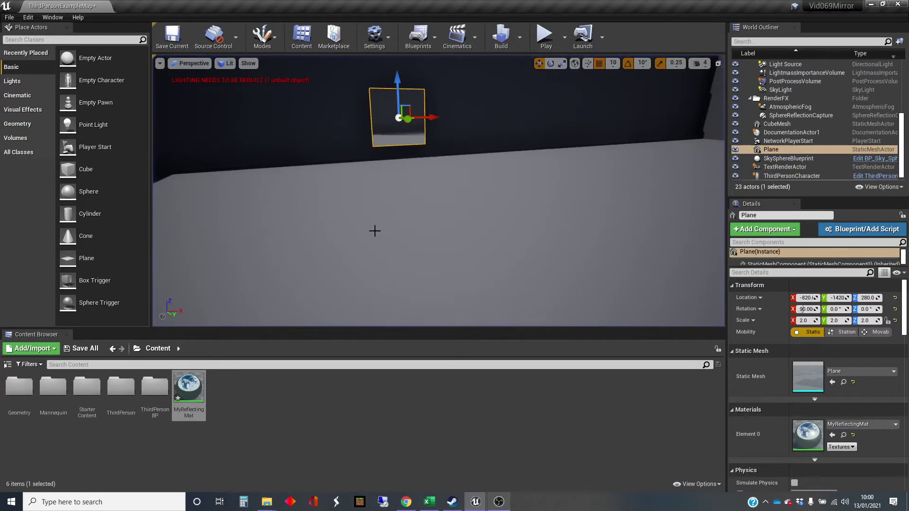
Duplicate the mirror plane and move the copy along the wall to about X -1330, beside the original.
mouse_move(374, 231)
right_down()
mouse_move(334, 202)
mouse_move(373, 225)
right_up()
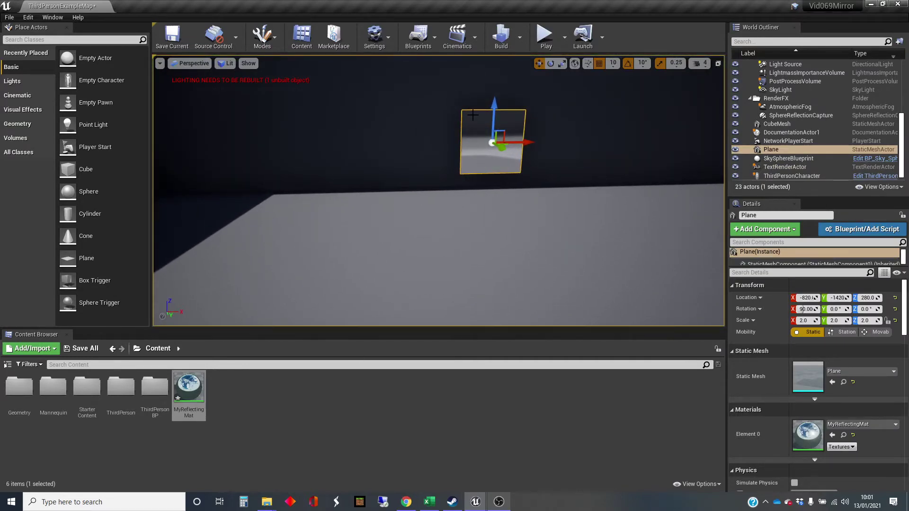
click(416, 129)
click(487, 137)
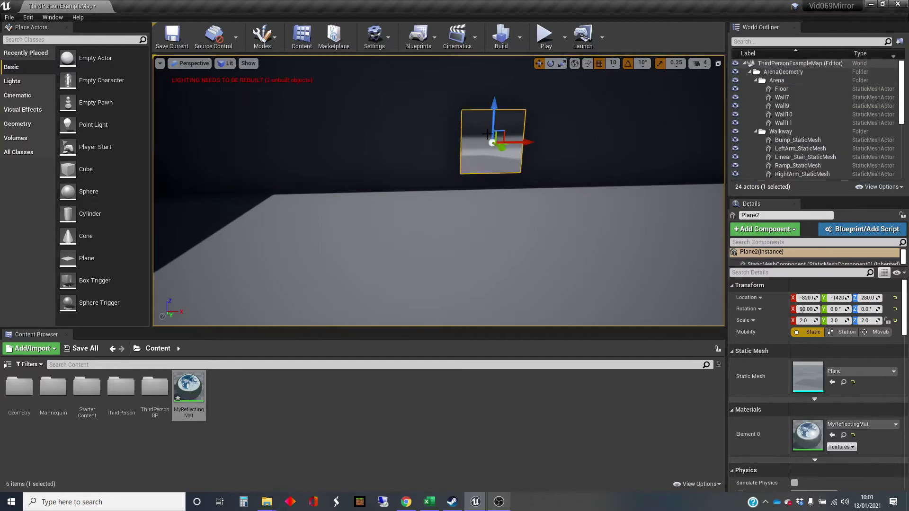
alt+drag(521, 142, 359, 146)
key(a)
mouse_move(381, 197)
right_down()
mouse_move(372, 191)
mouse_move(388, 211)
right_up()
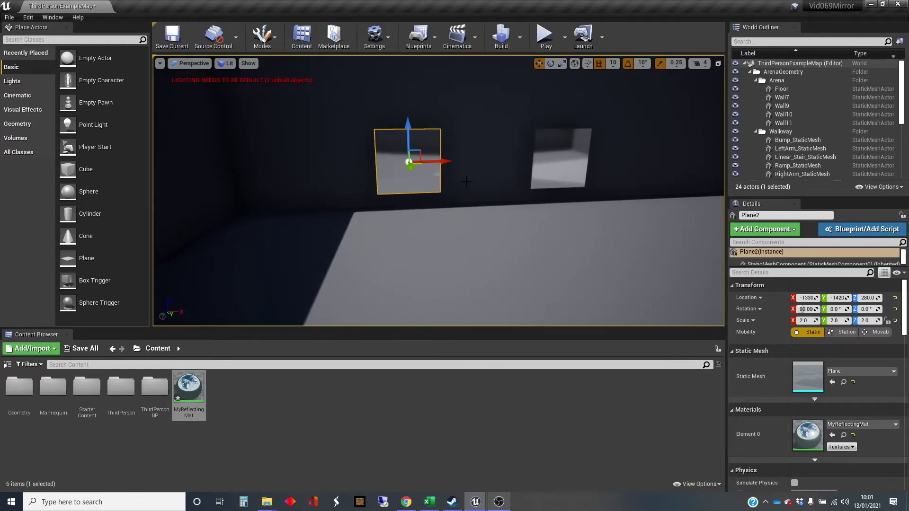
right_drag(441, 226, 492, 227)
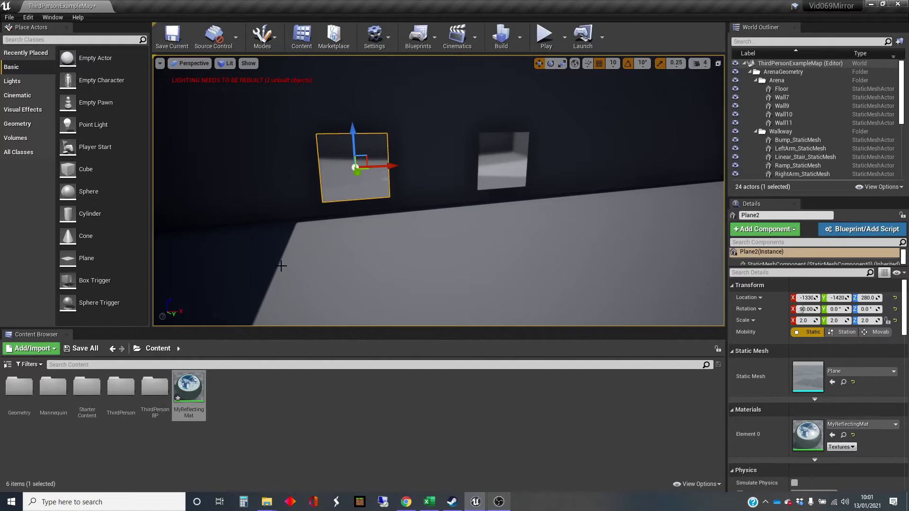
click(500, 501)
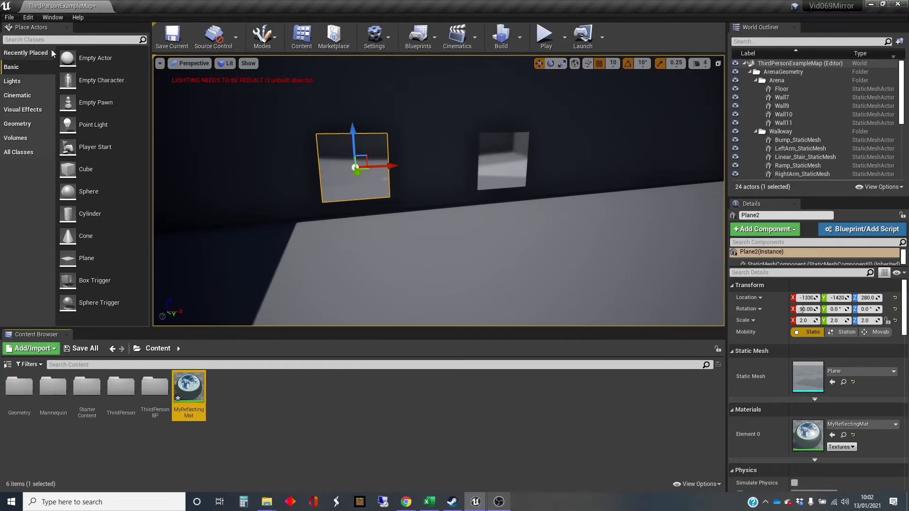
Search the placeable actors for "capture" and place a Scene Capture 2D in front of the duplicated plane at about X -1310, Y -1160, Z 130.
click(62, 40)
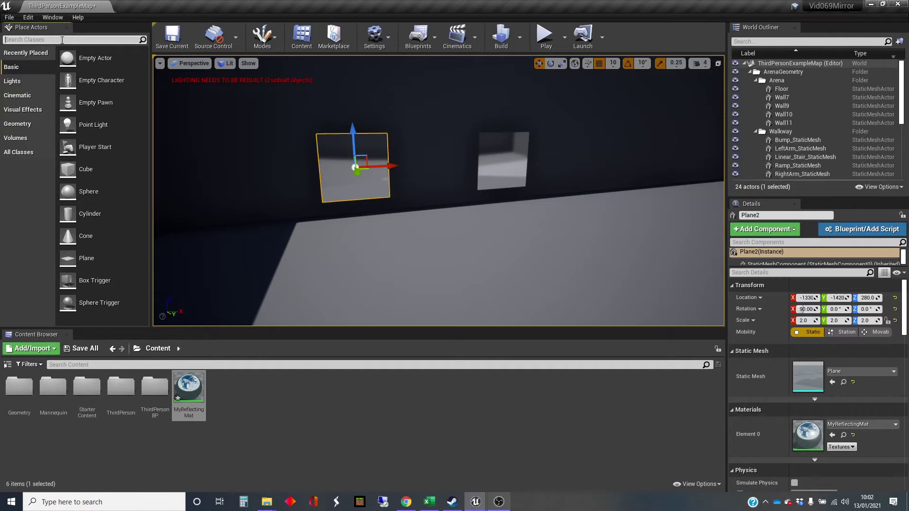
text(capture)
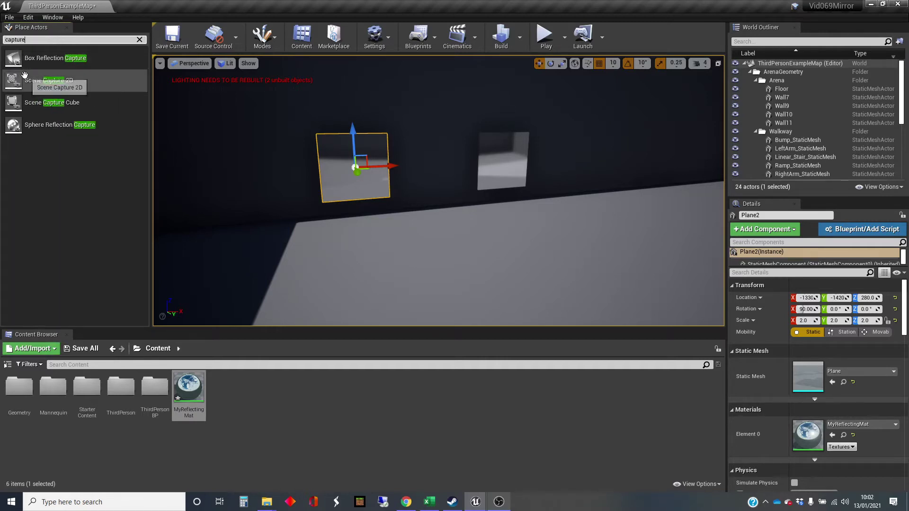
click(34, 80)
drag(33, 80, 375, 246)
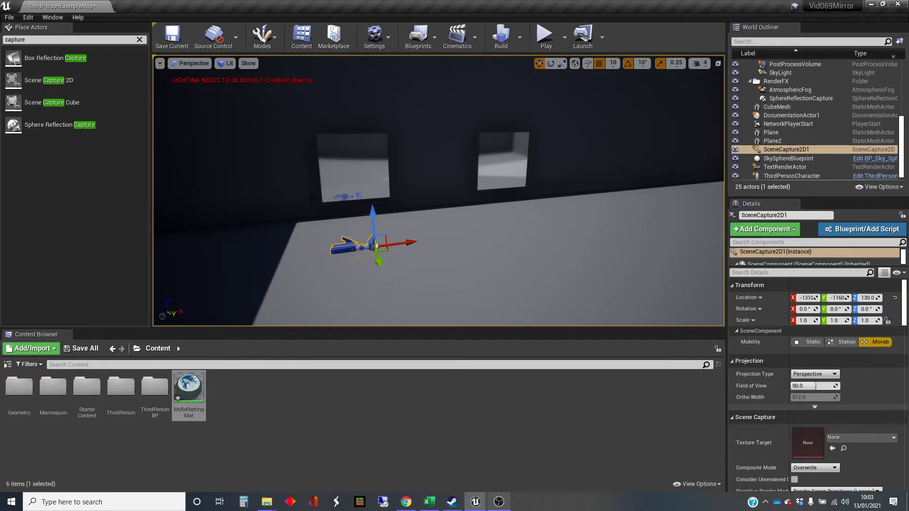
Rotate the Scene Capture 2D to 90° about Z and raise it to Z 280, level with the duplicated plane.
key(e)
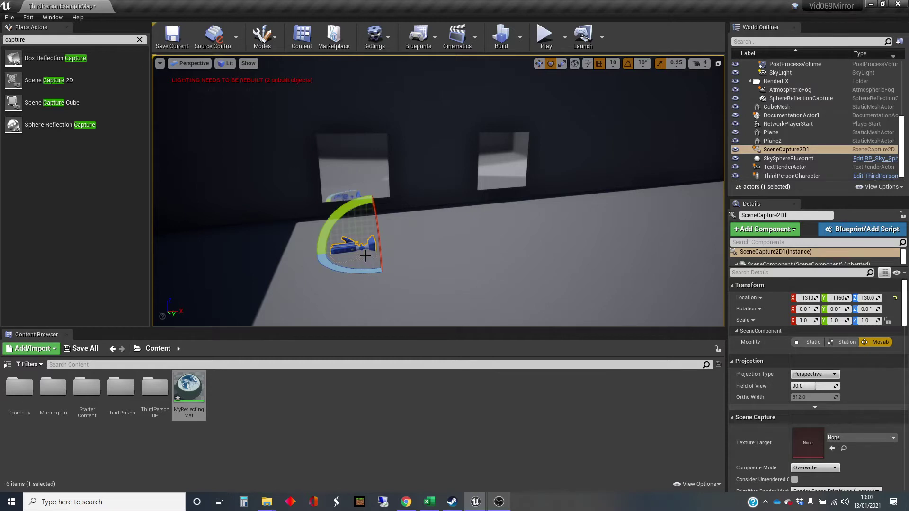
drag(376, 271, 398, 276)
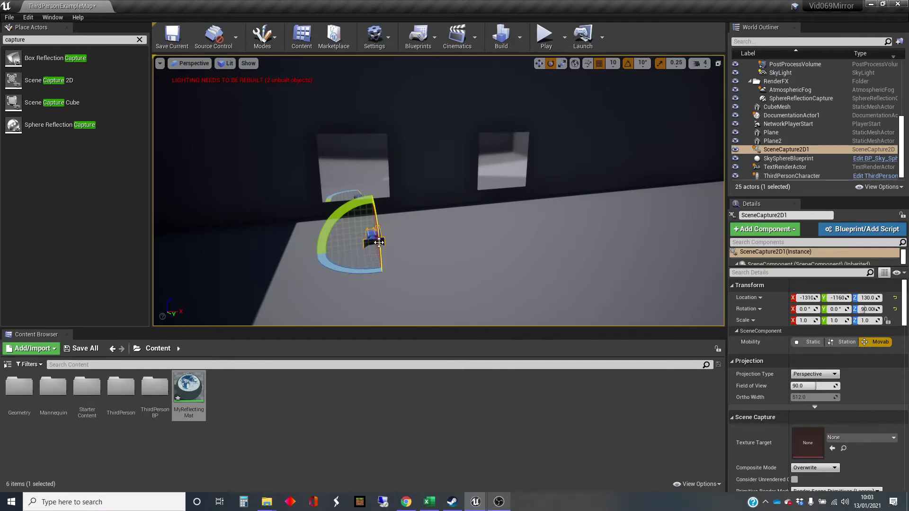
key(w)
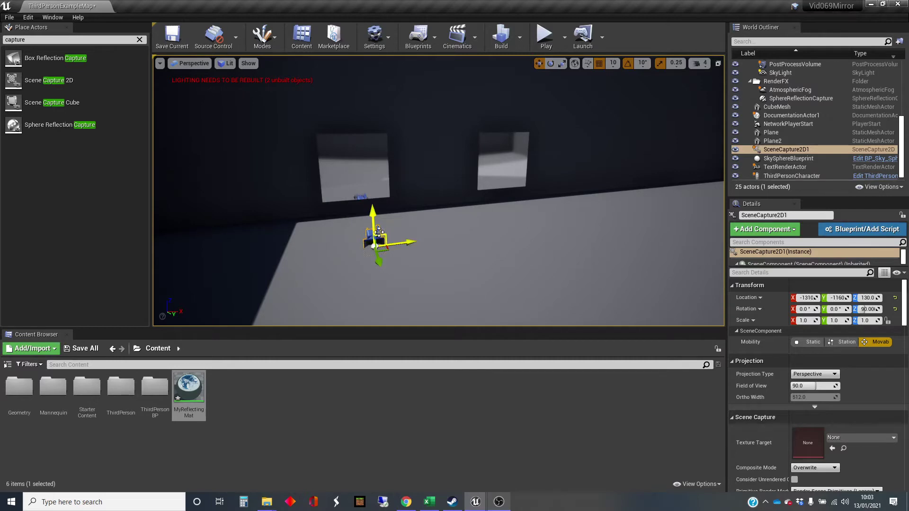
drag(373, 232, 373, 155)
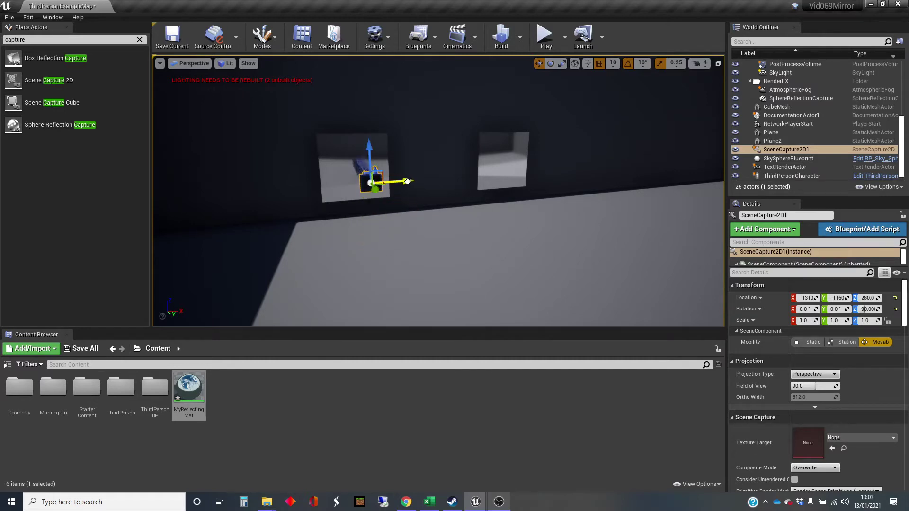
Move the Scene Capture 2D back against the duplicated plane on the wall, to about X -1330, Y -1420.
key(w)
key(a)
right_drag(422, 191, 423, 191)
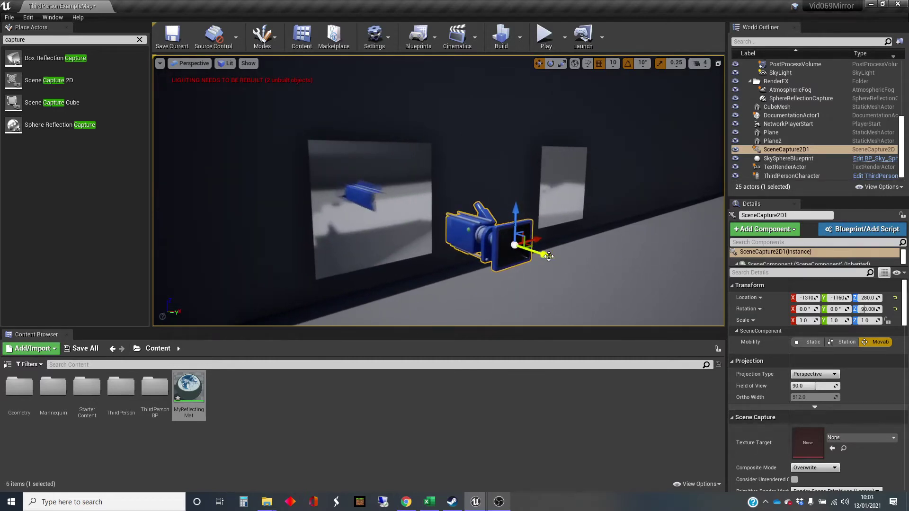
drag(545, 255, 412, 202)
key(d)
right_drag(437, 218, 516, 221)
key(w)
key(a)
key(s)
key(d)
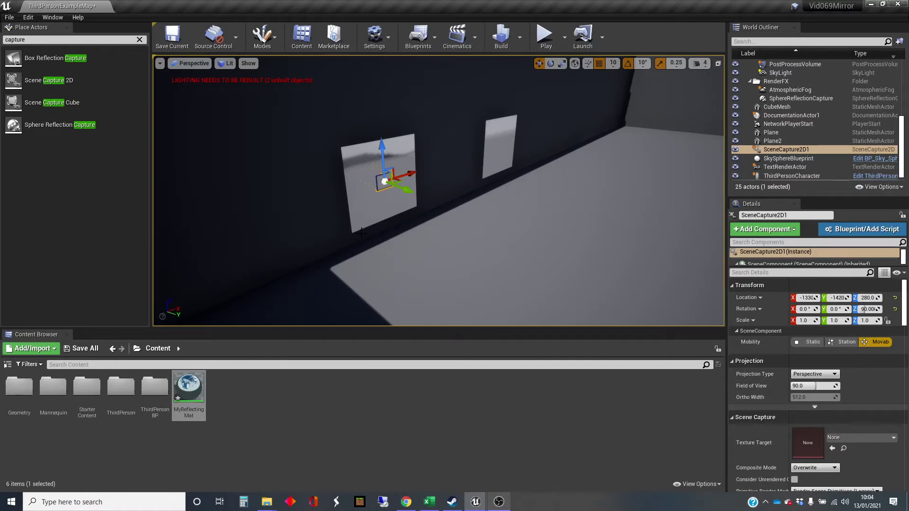
Create a Render Target asset named MyRT in the Content folder.
right_click(259, 395)
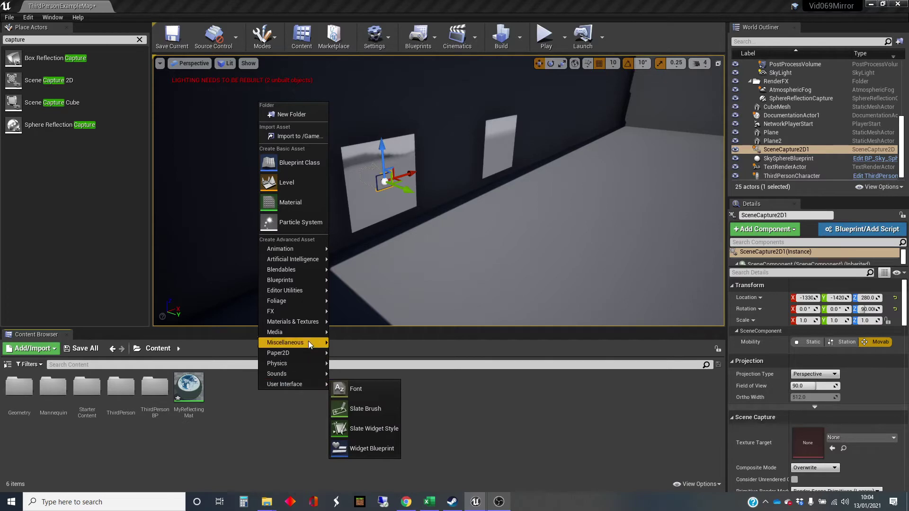
mouse_move(308, 325)
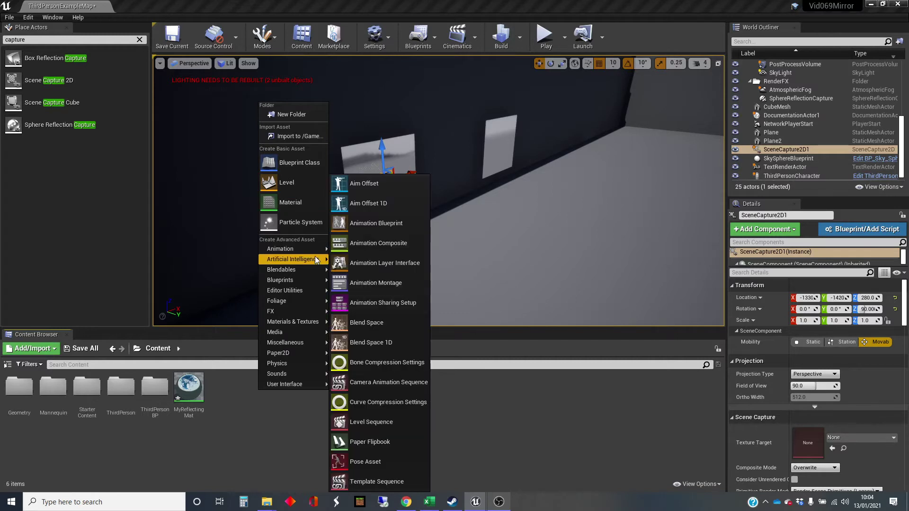
mouse_move(303, 311)
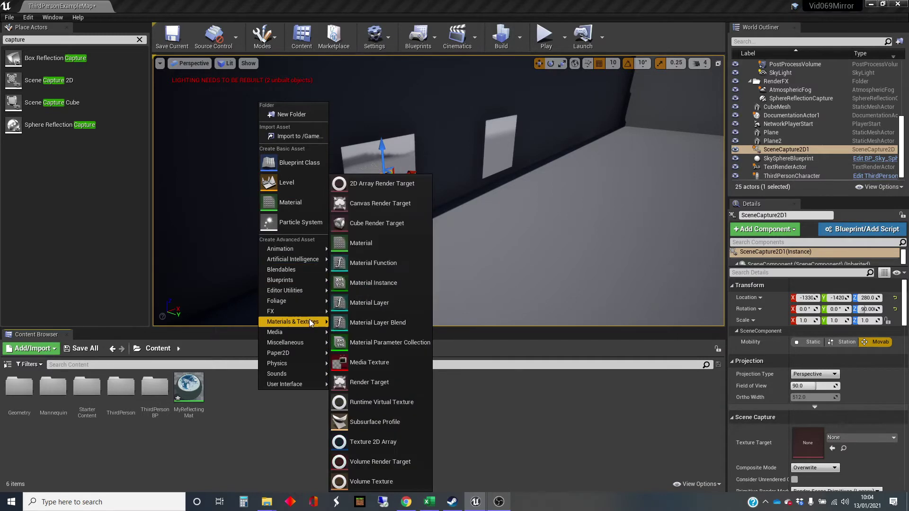
click(379, 382)
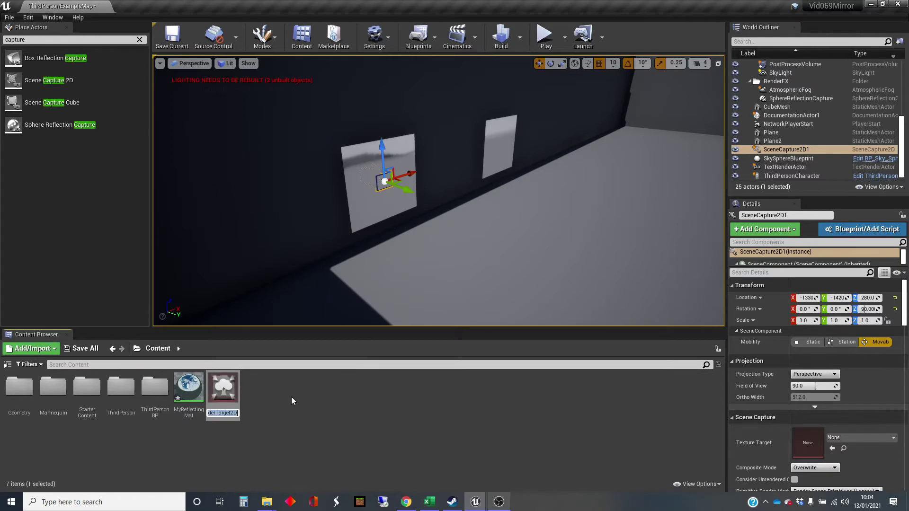
text(MyRT)
key(Return)
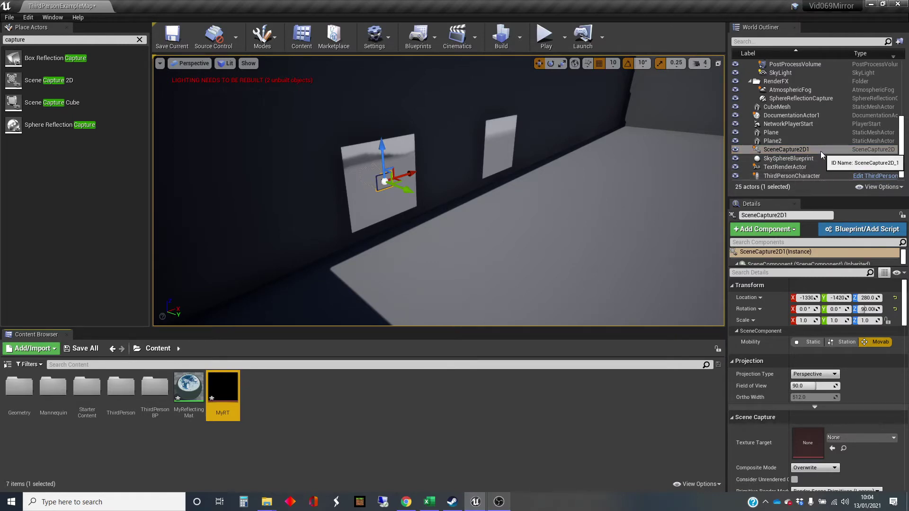
Assign the MyRT render target as the Scene Capture 2D's Texture Target.
scroll(770, 444, down, 2)
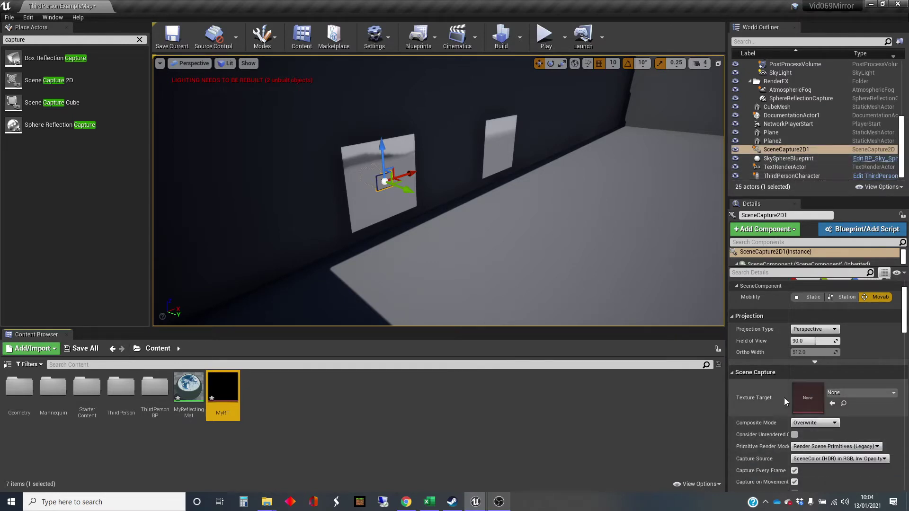
drag(237, 386, 806, 402)
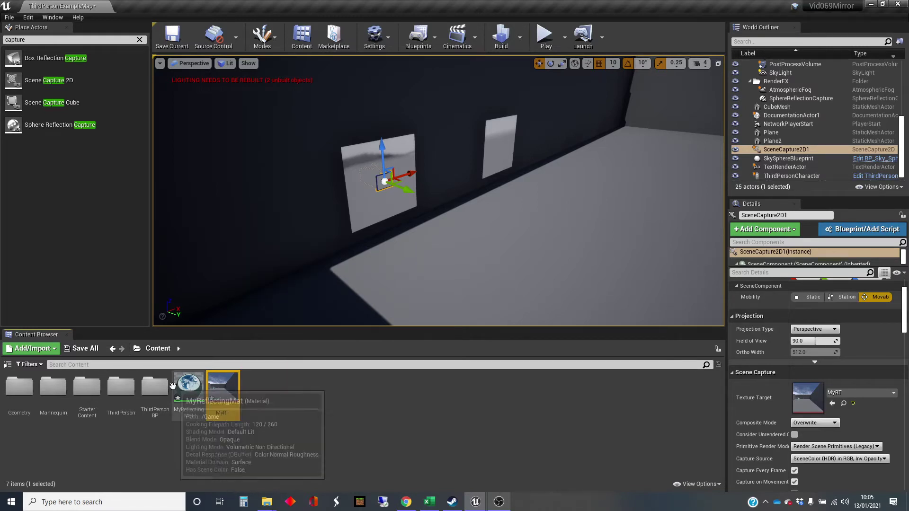
mouse_move(231, 385)
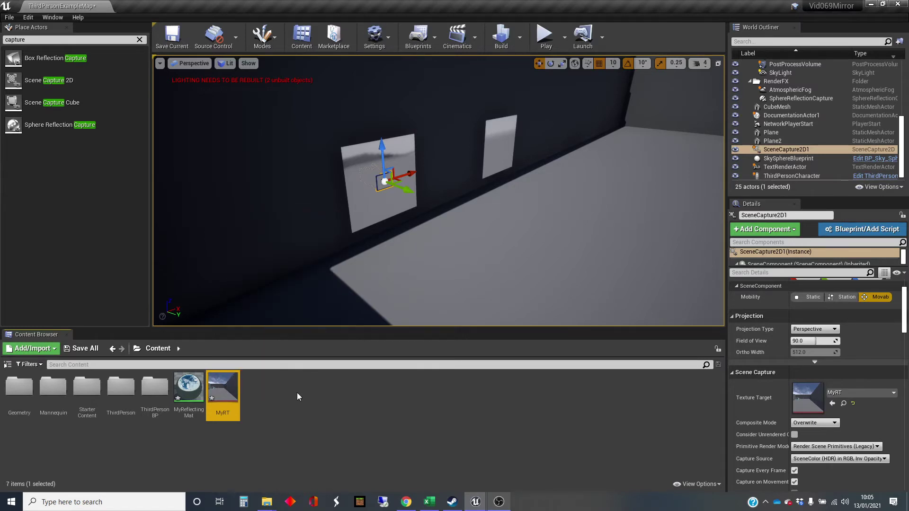
Create a material named MyMirror and open it in a reduced editor window that leaves the Content folder's assets reachable.
right_click(279, 395)
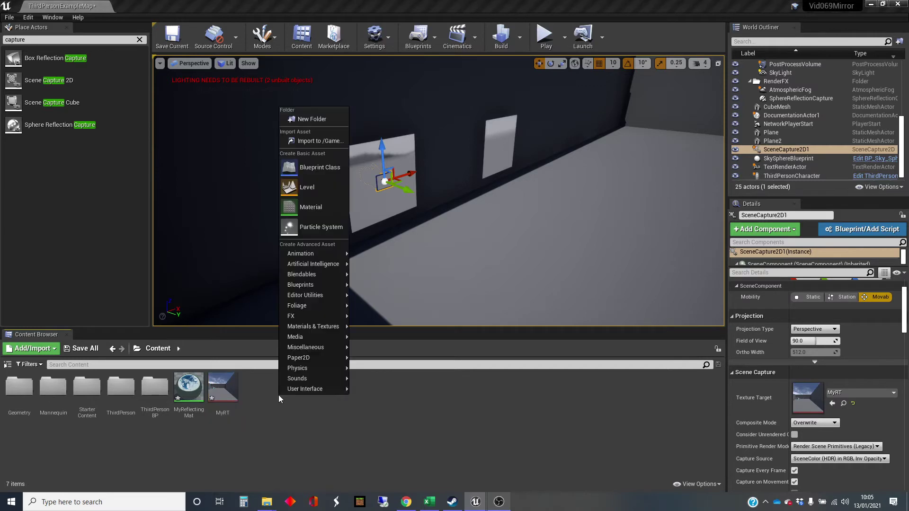
click(322, 210)
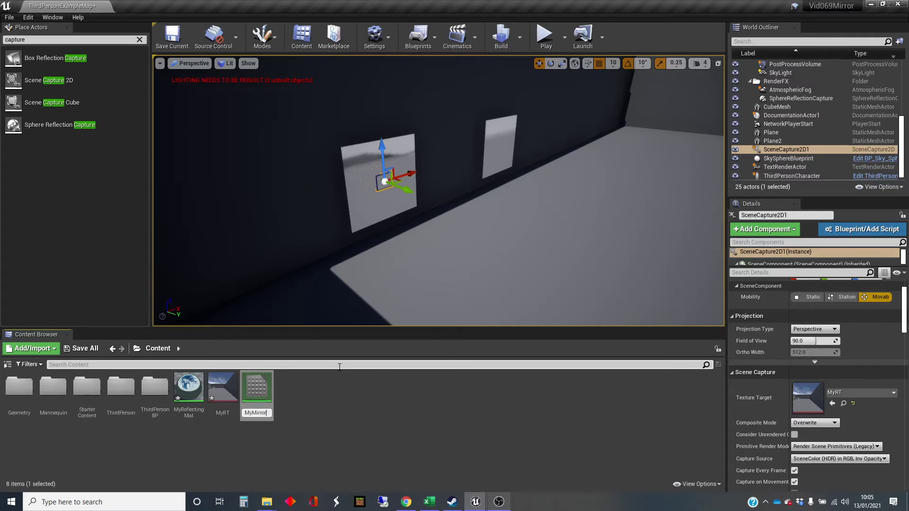
key(Return)
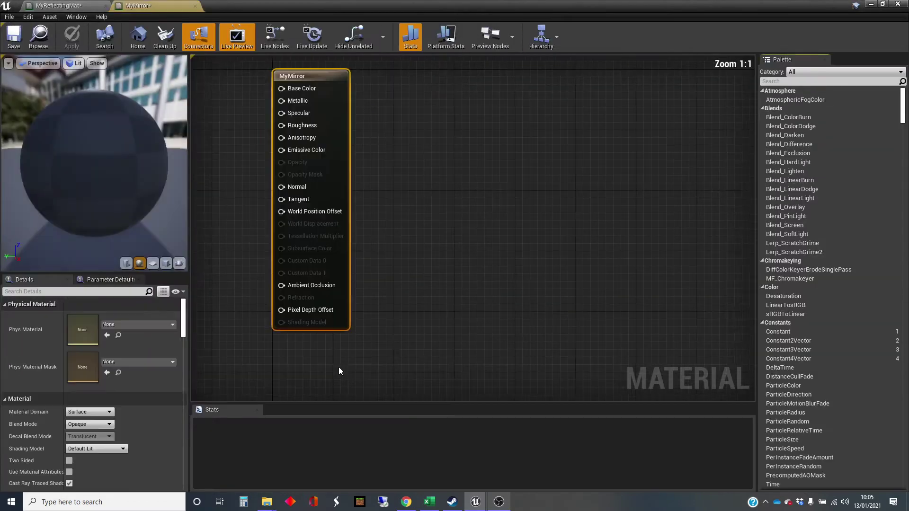
click(883, 4)
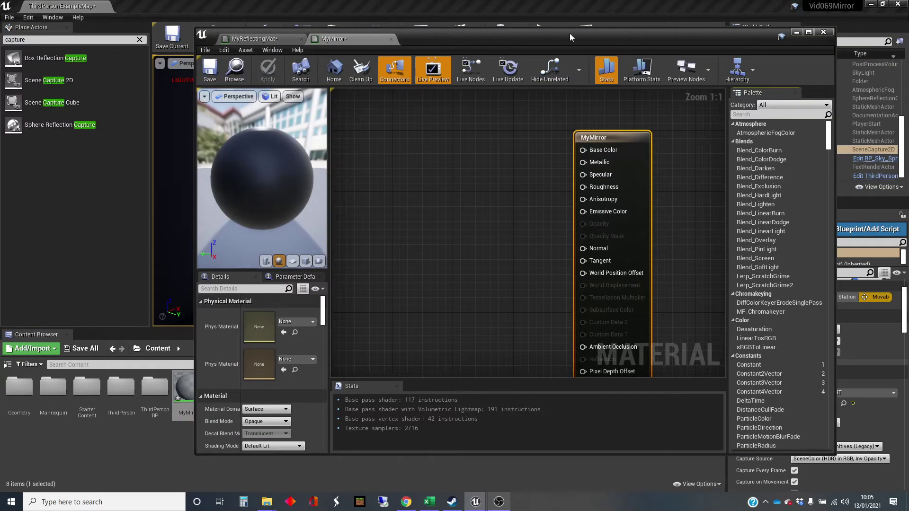
drag(569, 33, 616, 28)
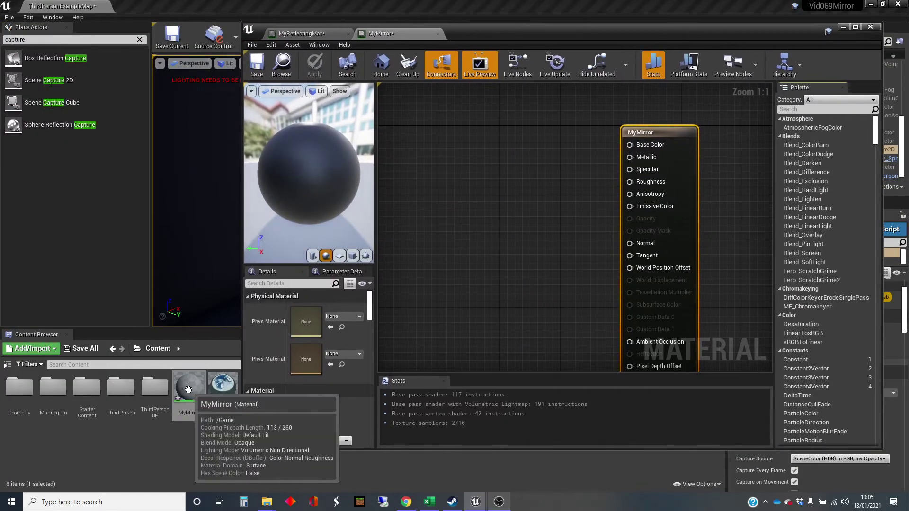
Add MyRT to the MyMirror graph as a Texture Sample, wired from RGB to Base Color, and apply the material.
mouse_move(192, 384)
mouse_down()
mouse_move(390, 354)
mouse_move(428, 256)
mouse_move(250, 374)
mouse_move(193, 389)
mouse_up()
drag(507, 41, 565, 39)
drag(243, 404, 492, 202)
drag(675, 20, 576, 23)
drag(471, 214, 472, 218)
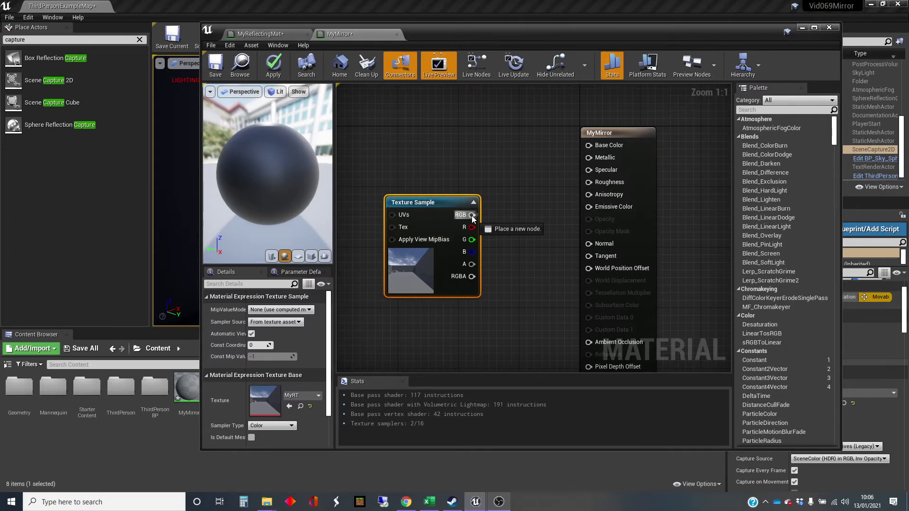
drag(473, 218, 589, 147)
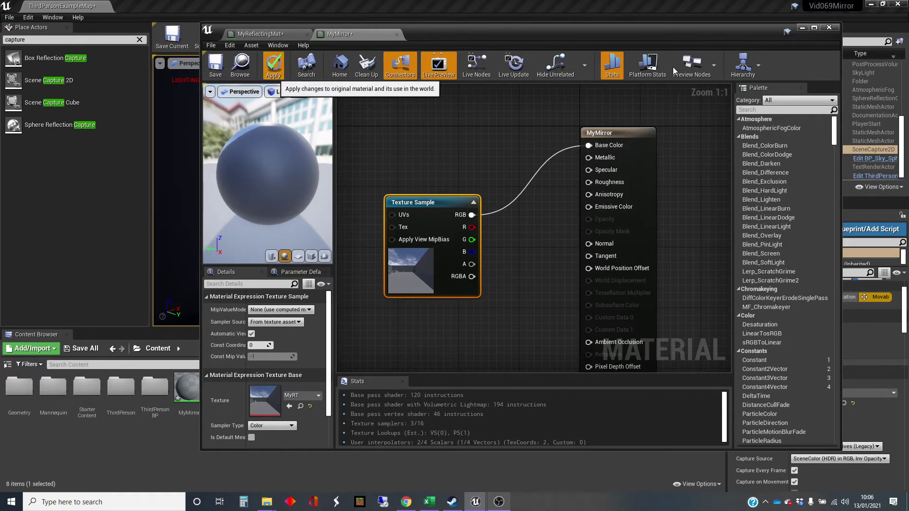
click(801, 29)
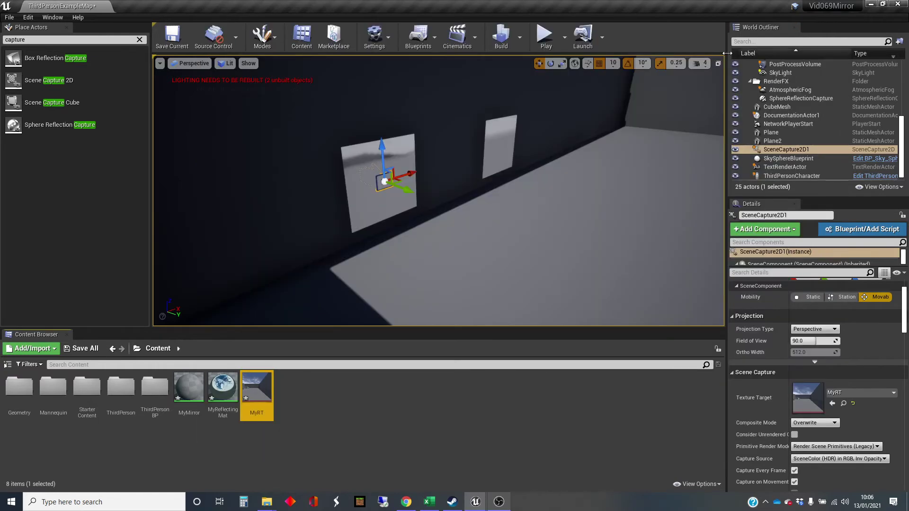
Play the level and run the character up to the duplicated plane to examine its reflection, ending the session.
click(544, 38)
key(w)
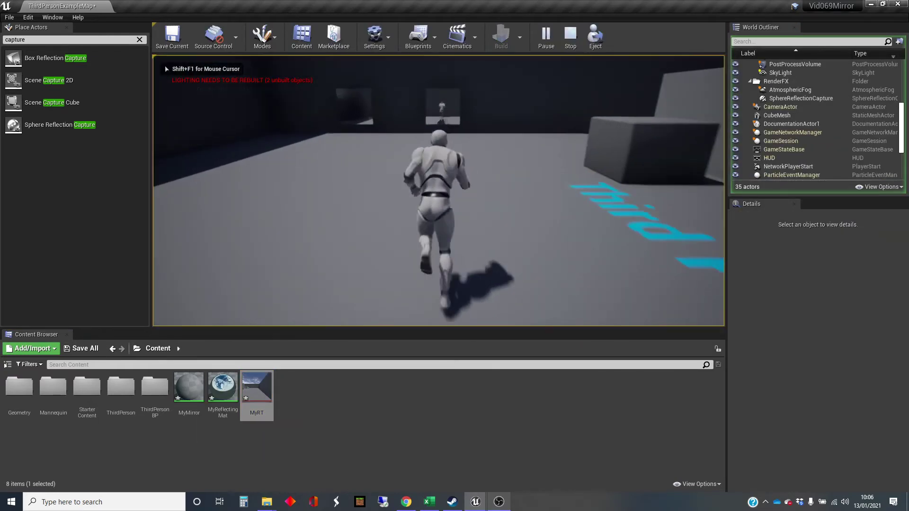
key(a)
key(w)
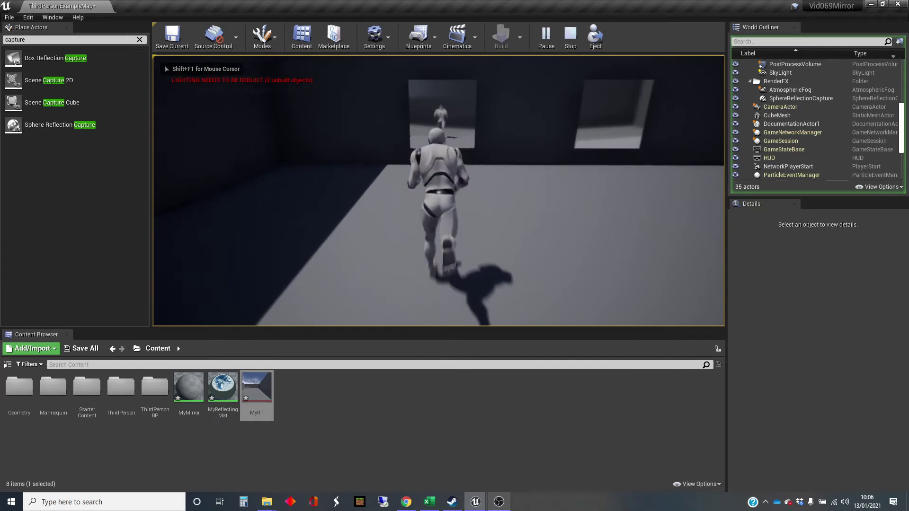
key(d)
key(a)
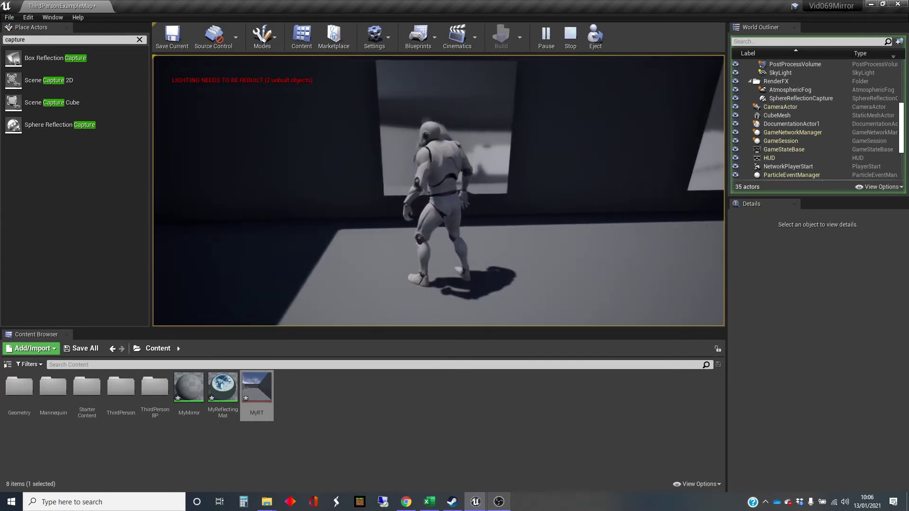
key(s)
key(d)
key(w)
key(s)
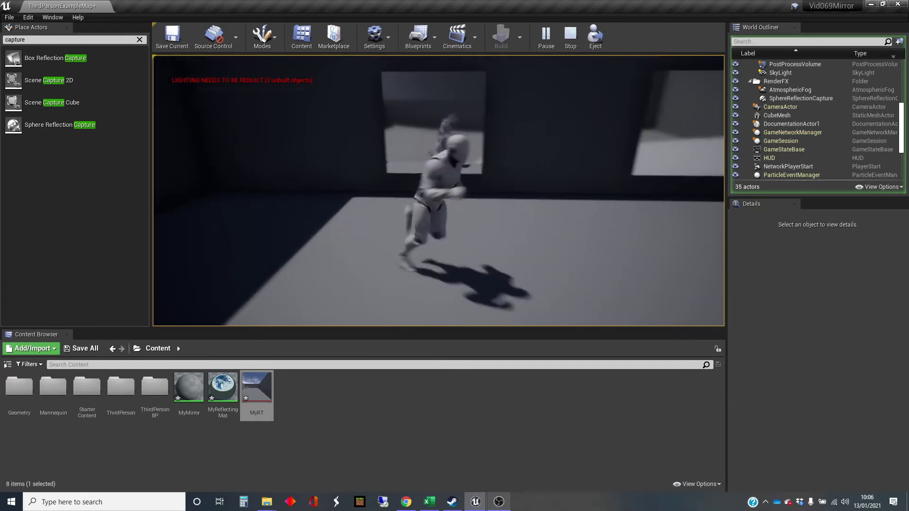
key(s)
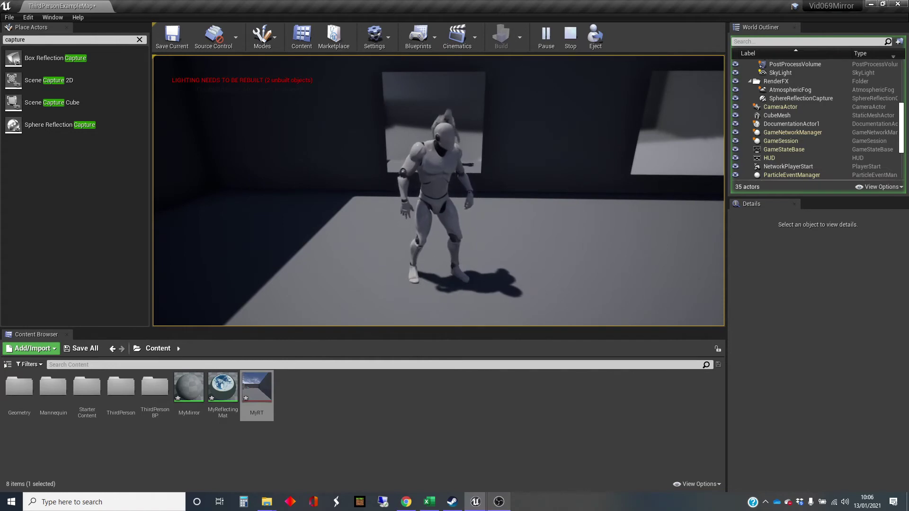
key(Escape)
Apply the MyMirror material to the duplicated plane on the wall.
mouse_move(269, 295)
right_down()
mouse_move(269, 256)
mouse_move(303, 295)
mouse_move(269, 294)
right_up()
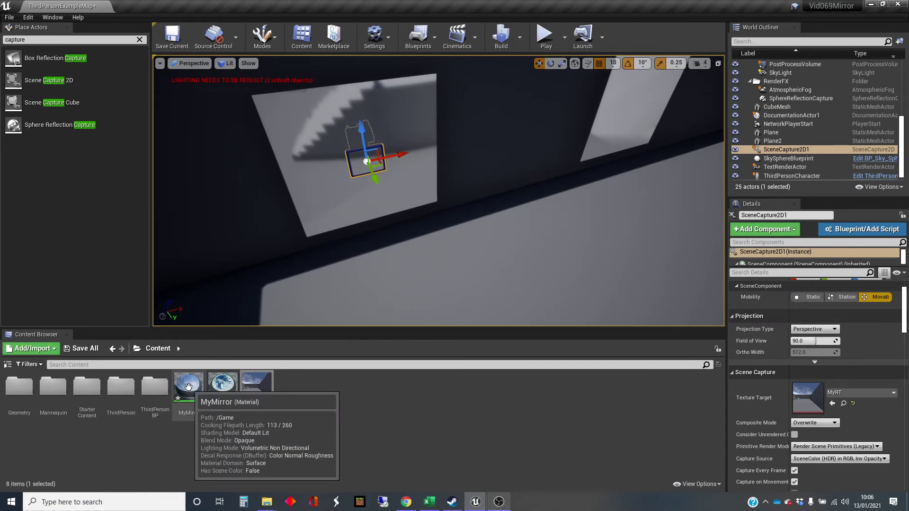
drag(189, 387, 811, 389)
click(402, 98)
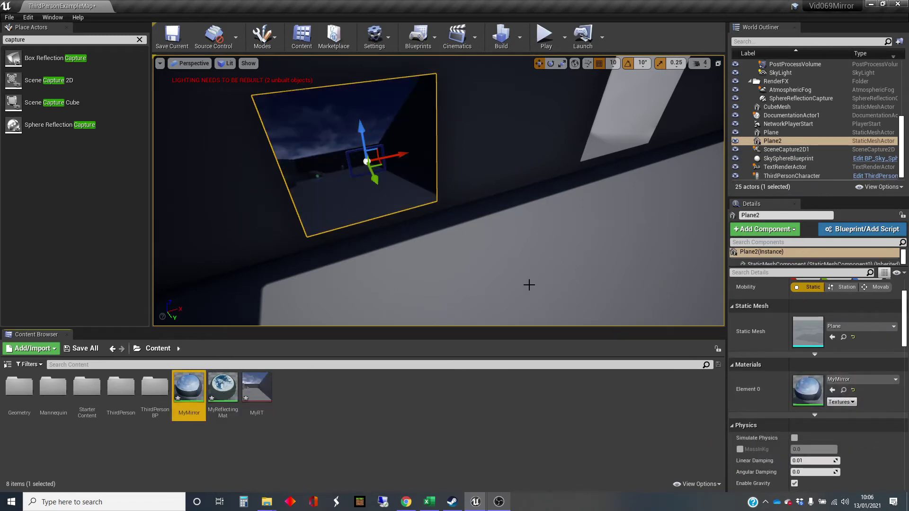
Play the level and move the character around in front of the duplicated plane to examine its MyMirror reflection, ending the session.
click(544, 35)
key(w)
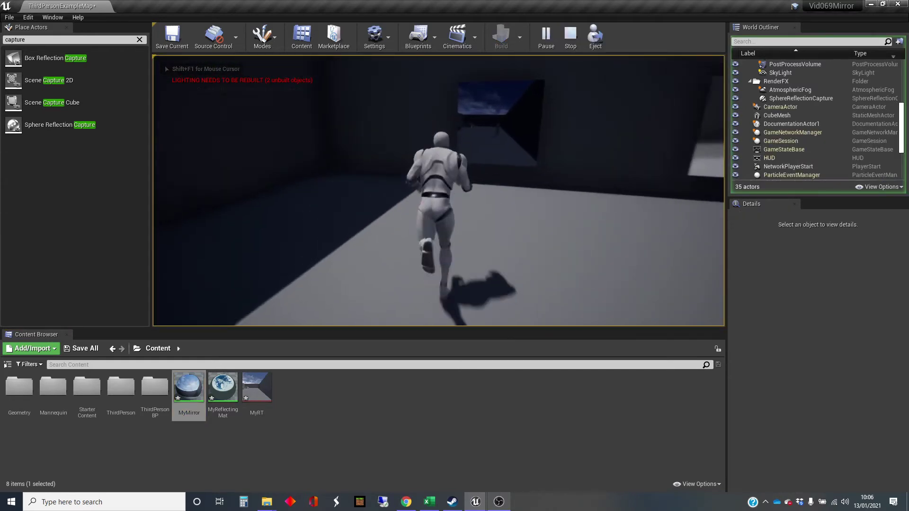
key(d)
key(w)
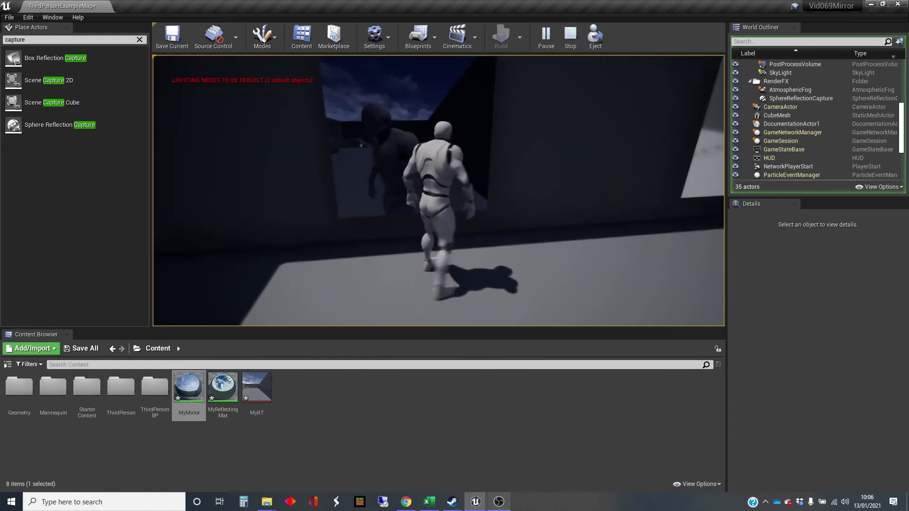
key(d)
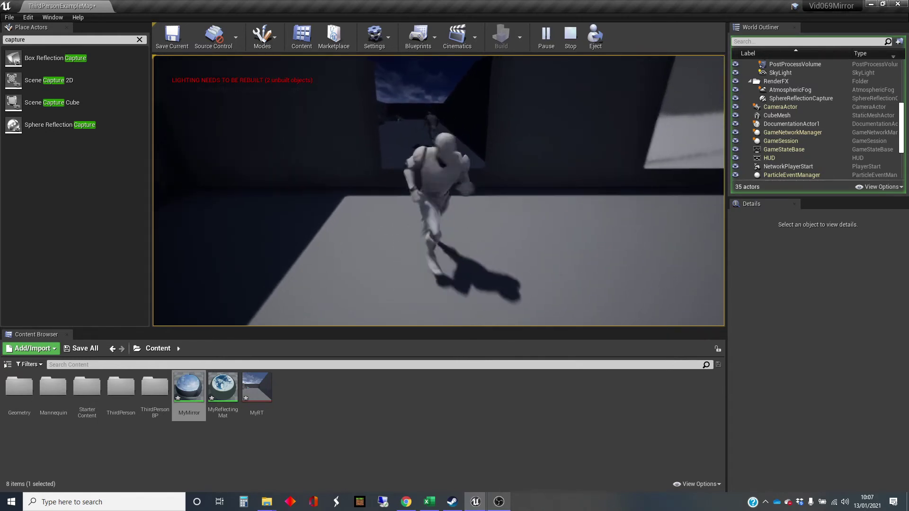
key(w)
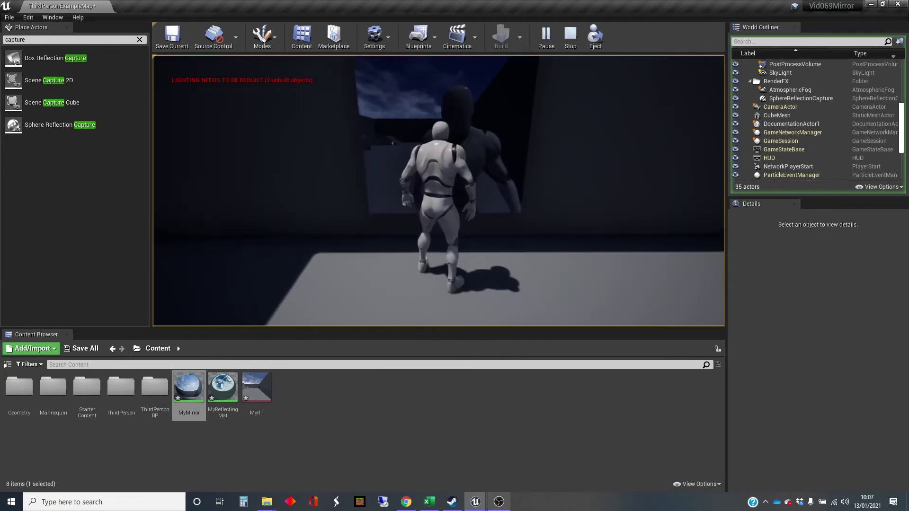
key(s)
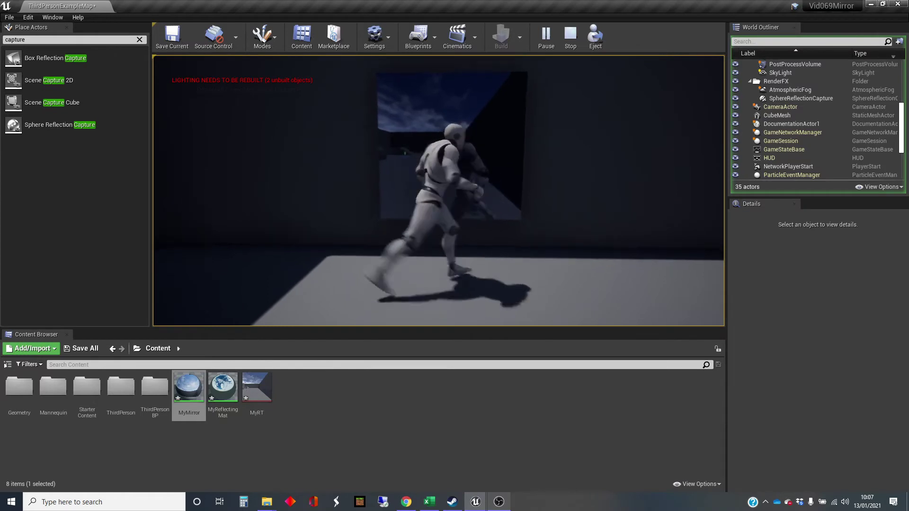
key(w)
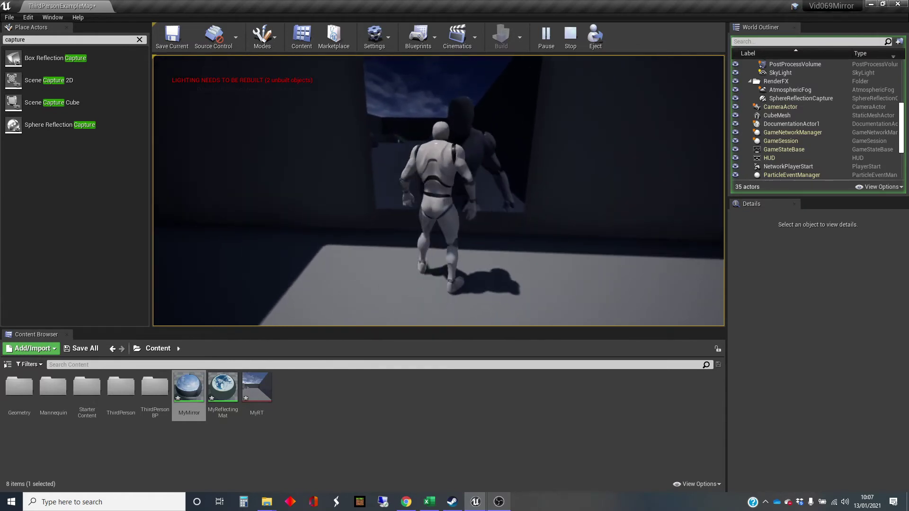
key(s)
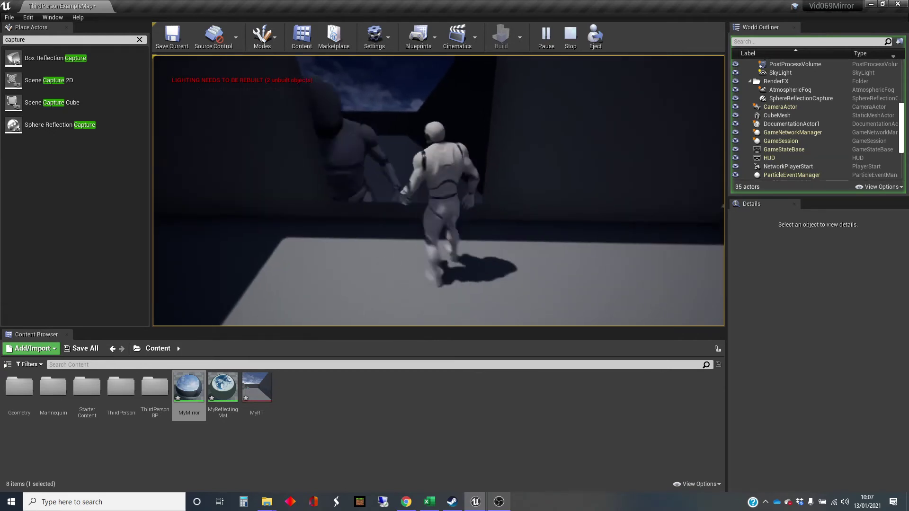
key(d)
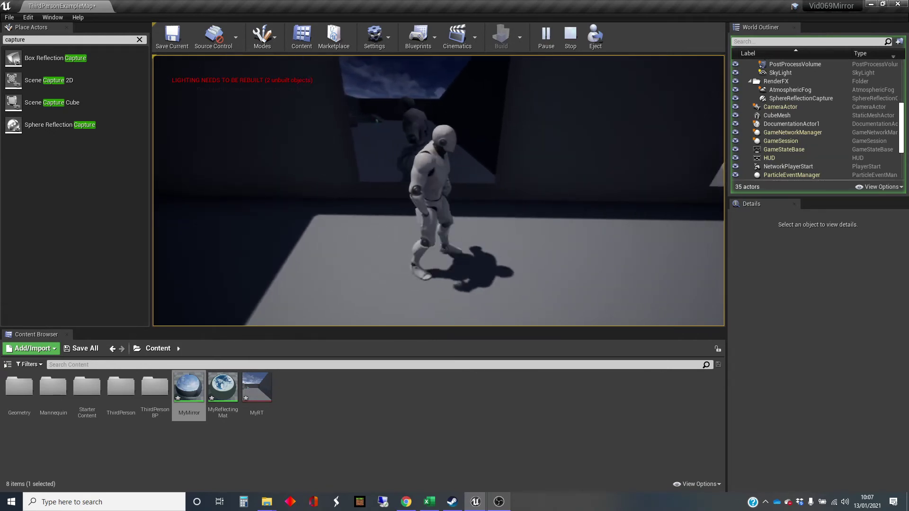
key(s)
key(a)
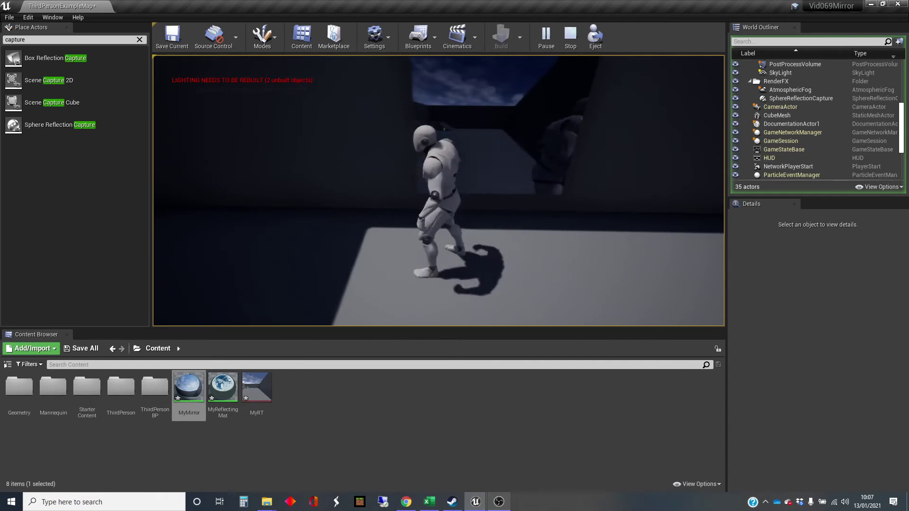
key(s)
key(w)
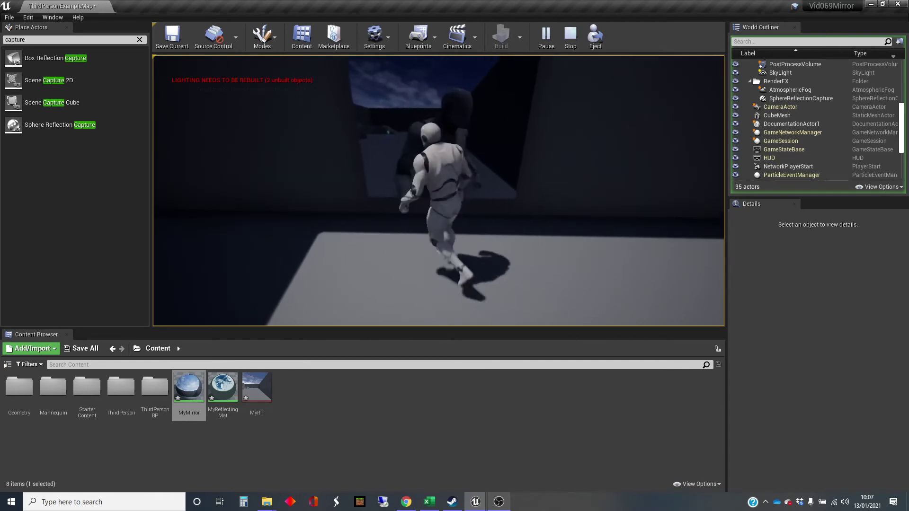
key(w)
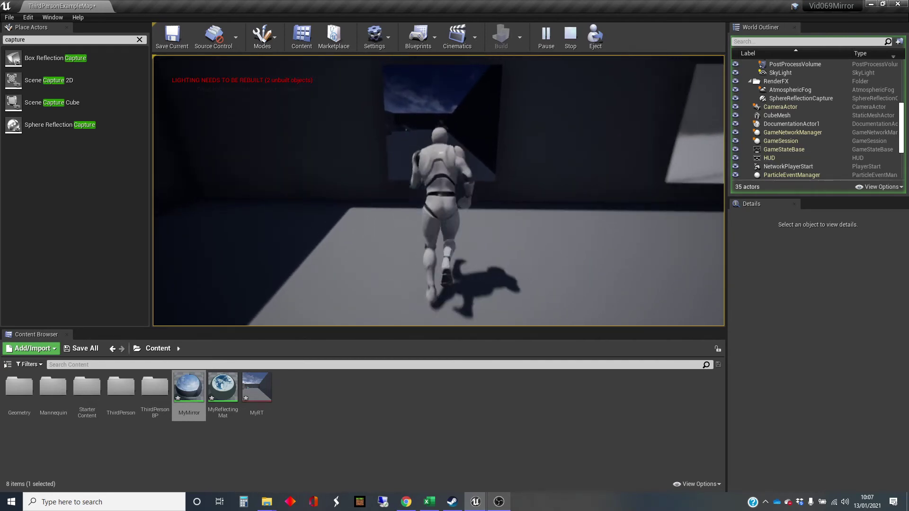
key(s)
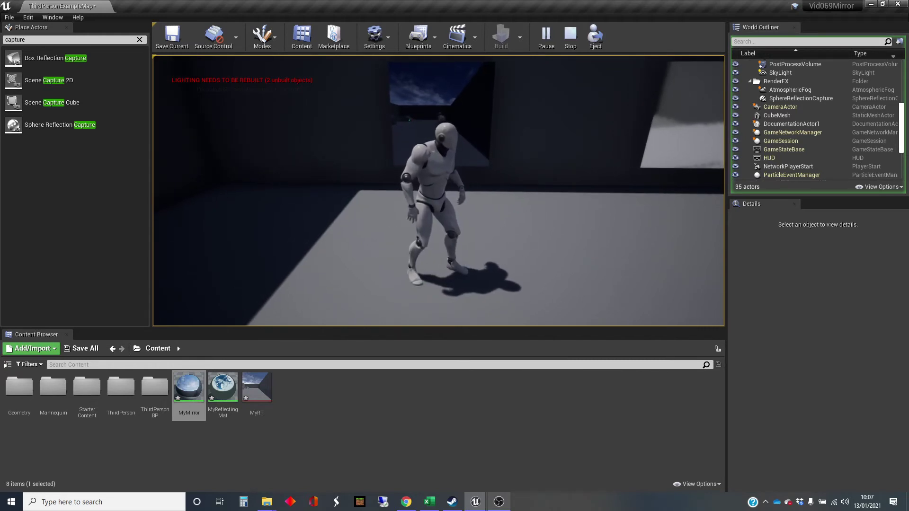
key(Escape)
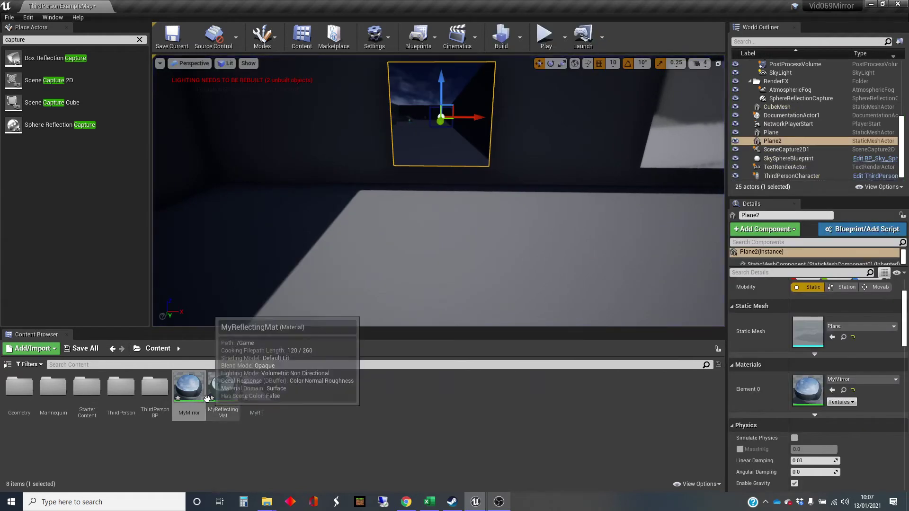
Open the MyMirror material for editing, with free graph space beside its Texture Sample.
double_click(188, 384)
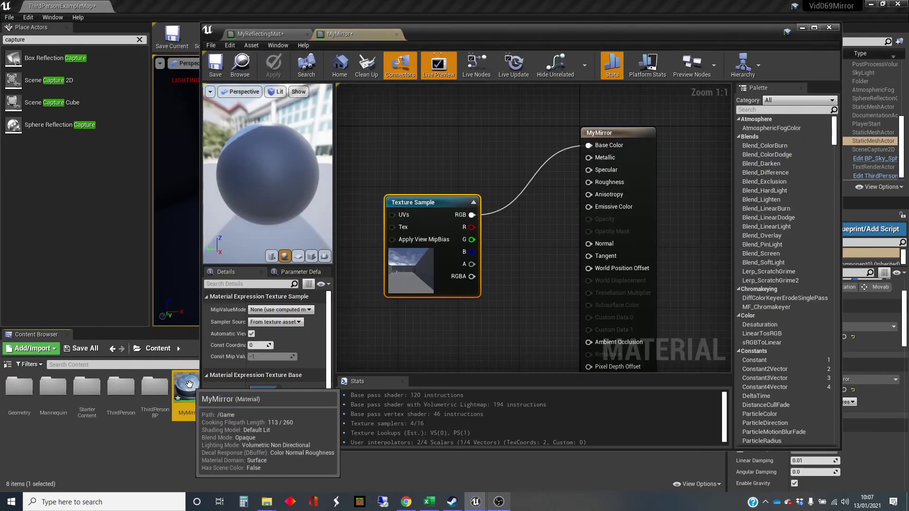
right_drag(463, 153, 558, 145)
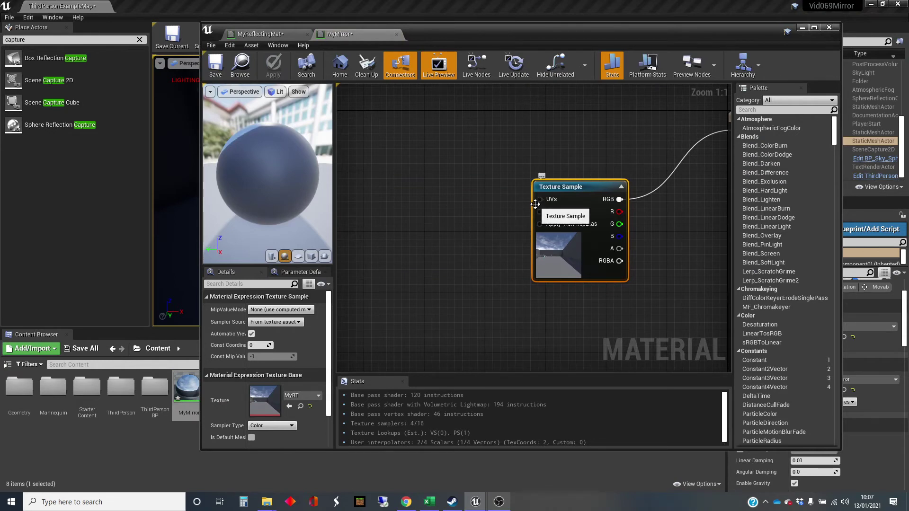
Try feeding the Texture Sample's UVs from a ReflectionVectorWS node, and delete that node.
drag(539, 198, 442, 201)
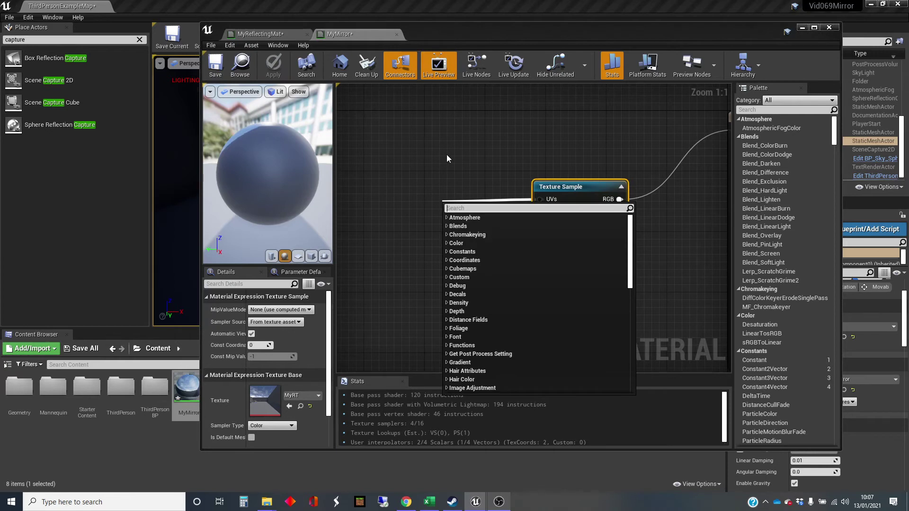
text(refle)
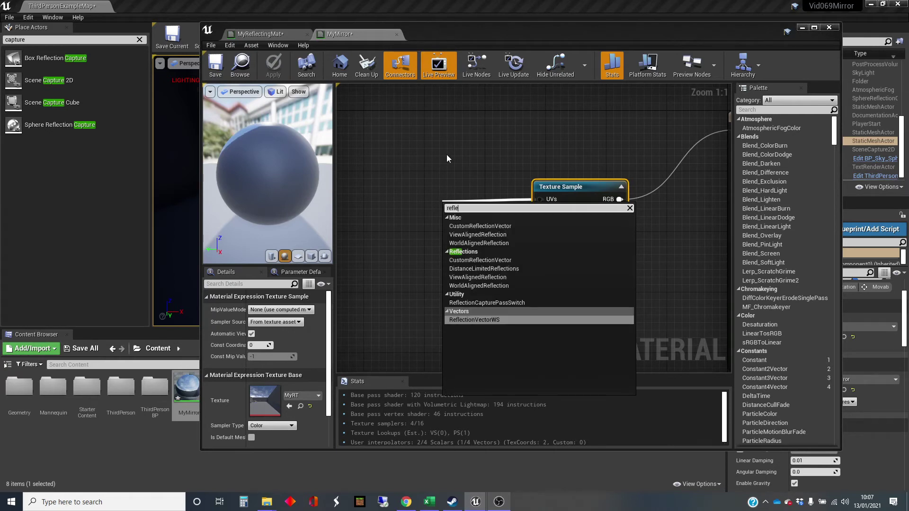
click(512, 320)
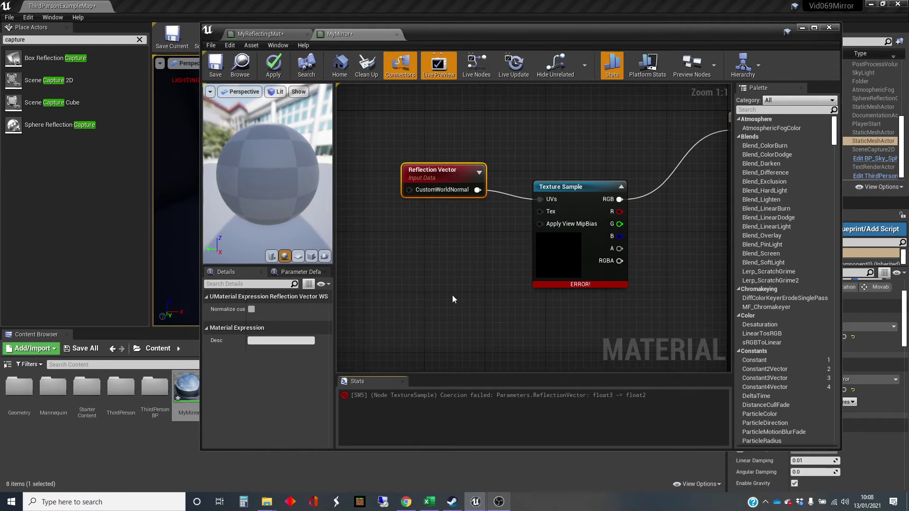
key(Delete)
Maximize the material editor and move the Texture Sample node close to the MyMirror node, level with Base Color.
right_drag(421, 229, 494, 203)
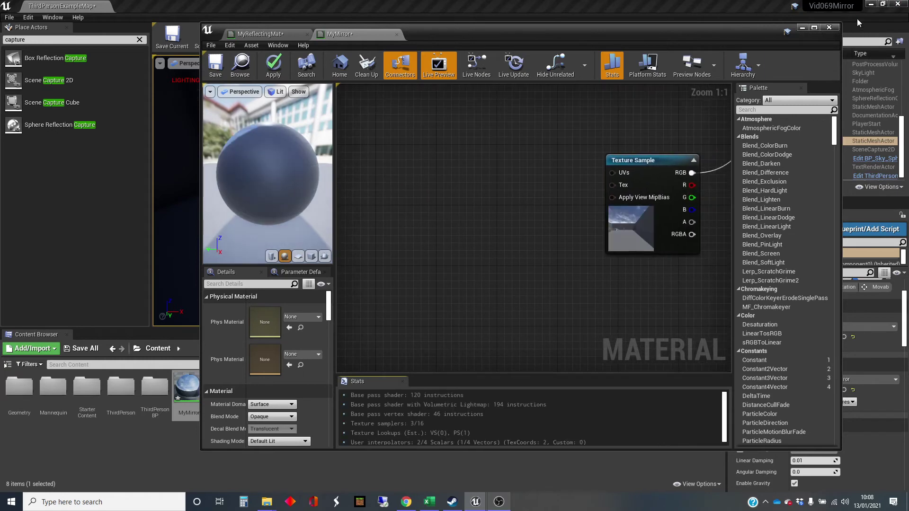
click(815, 28)
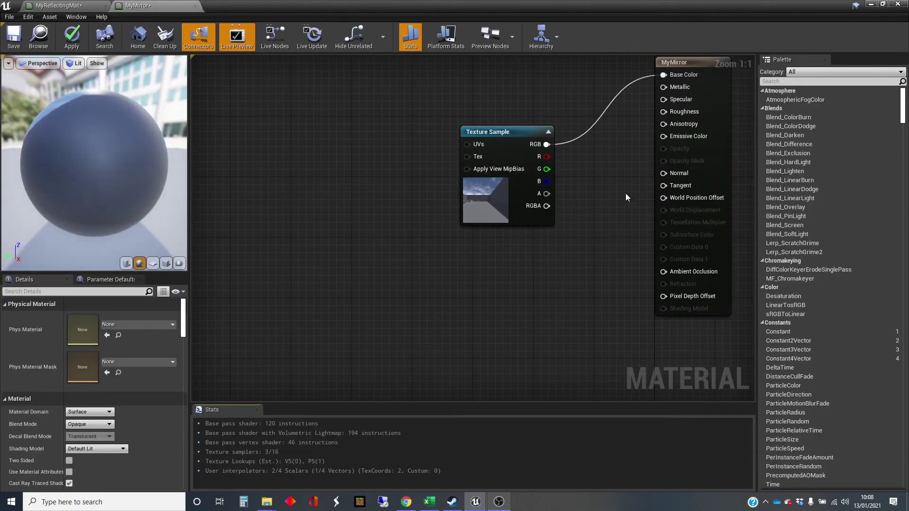
drag(520, 135, 534, 111)
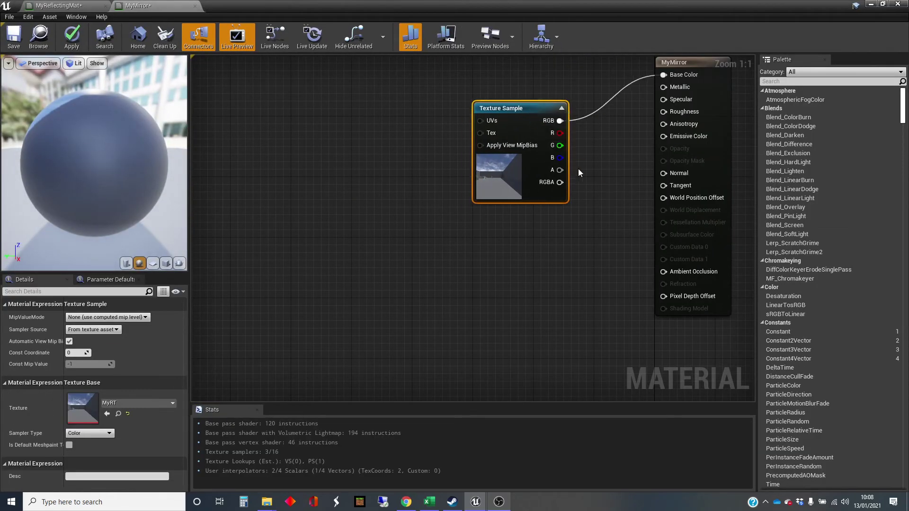
right_drag(588, 164, 595, 230)
drag(521, 171, 553, 128)
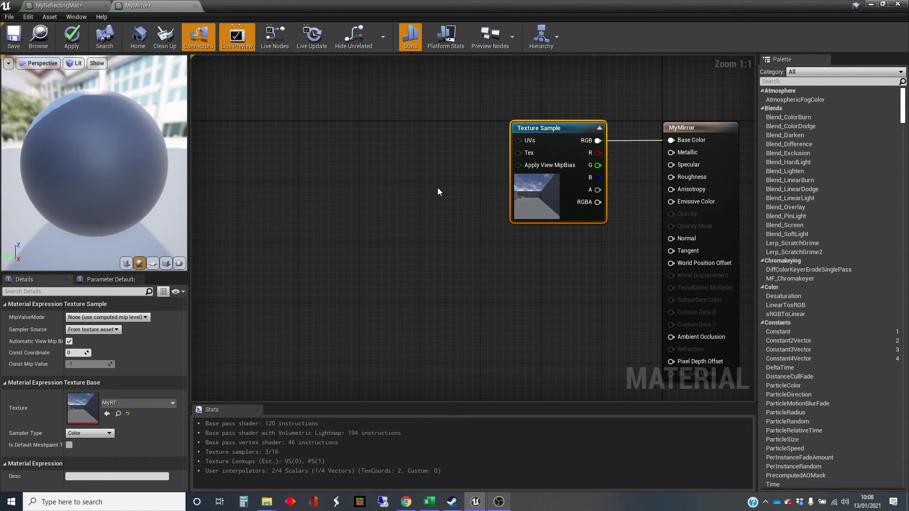
Add a TextureCoordinate node and feed it into a new BreakOutFloat2Components node.
right_drag(411, 176, 449, 208)
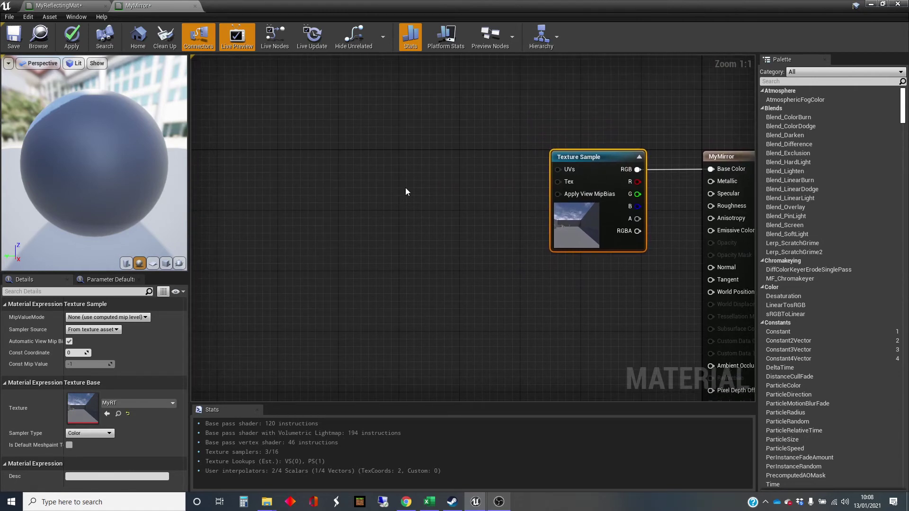
right_click(266, 181)
text(tex)
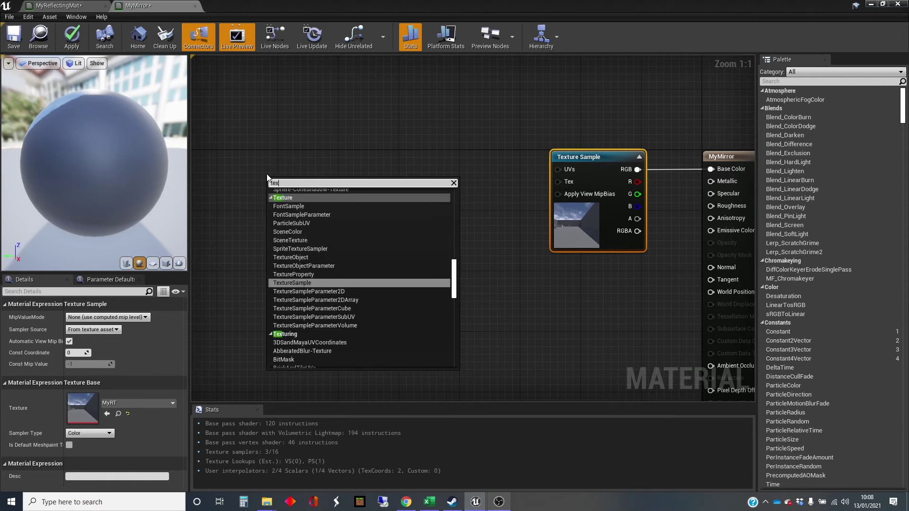
text(turecoor)
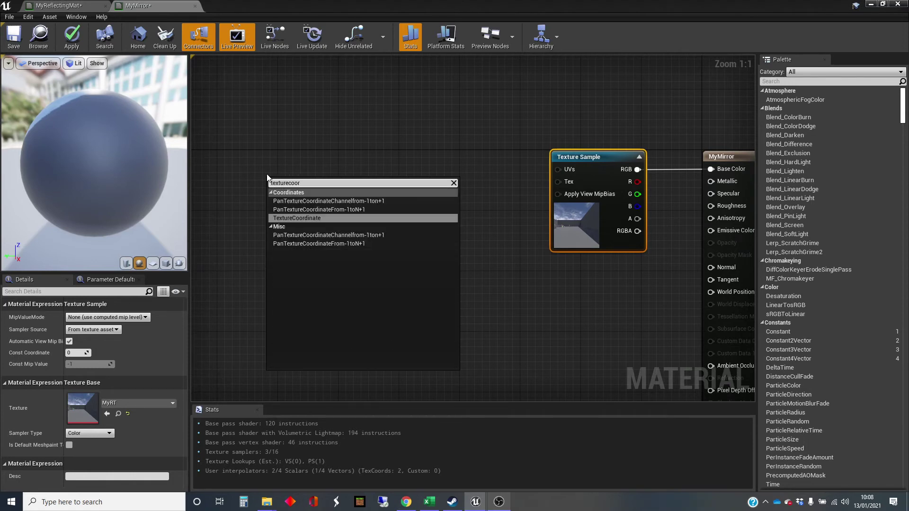
key(Return)
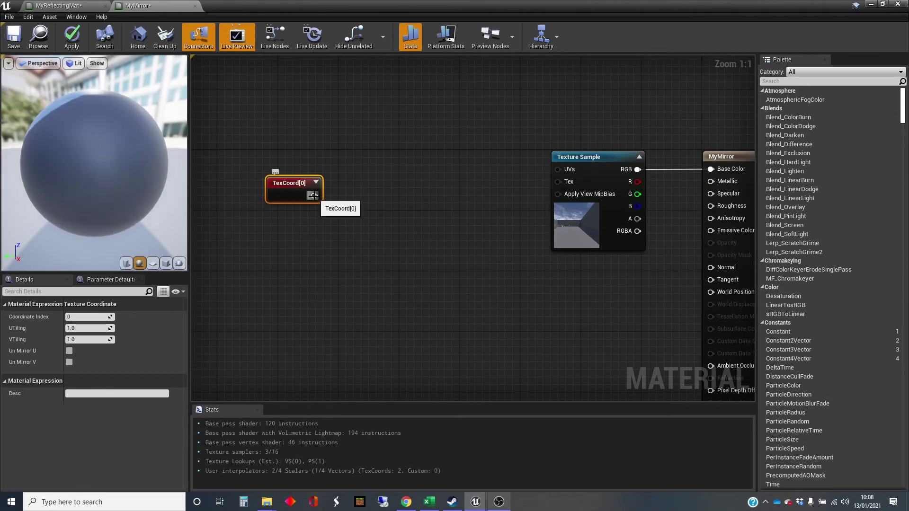
drag(313, 195, 350, 195)
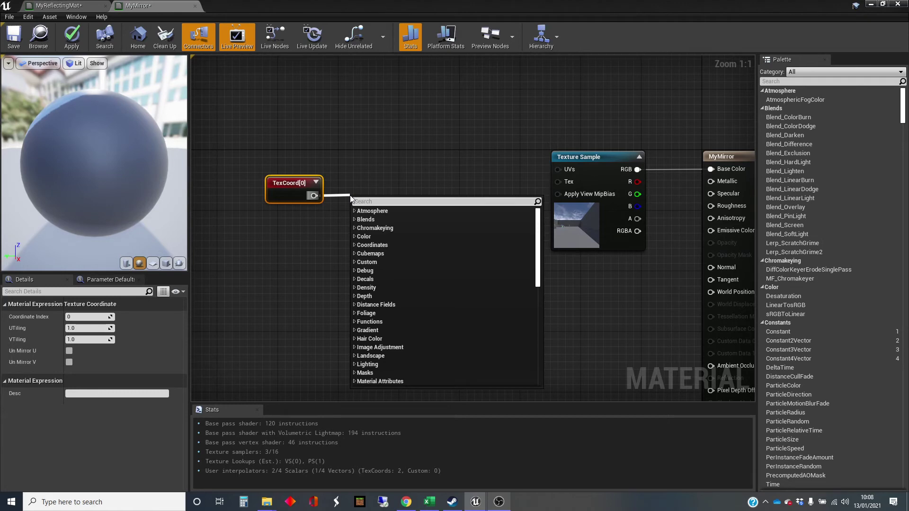
text(break)
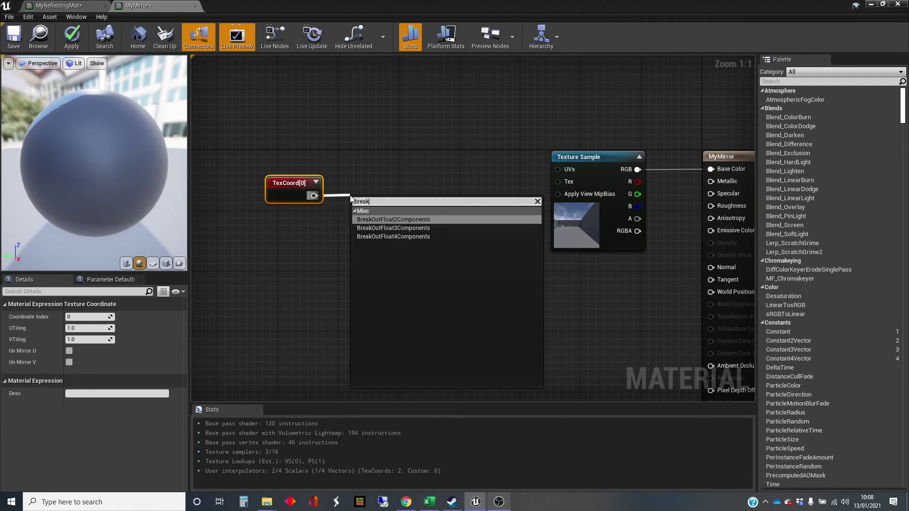
key(Return)
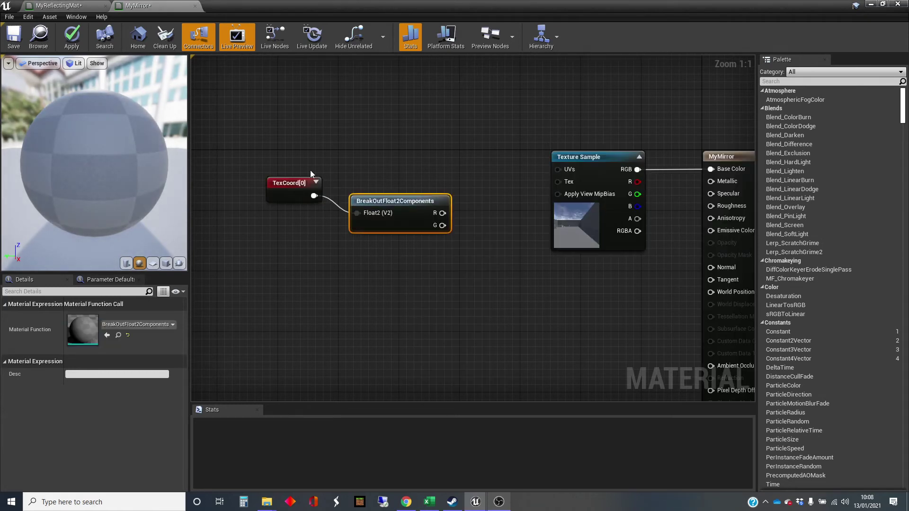
Arrange the TexCoord and BreakOutFloat2Components nodes in a straight row, leaving room before the Texture Sample.
drag(280, 156, 407, 274)
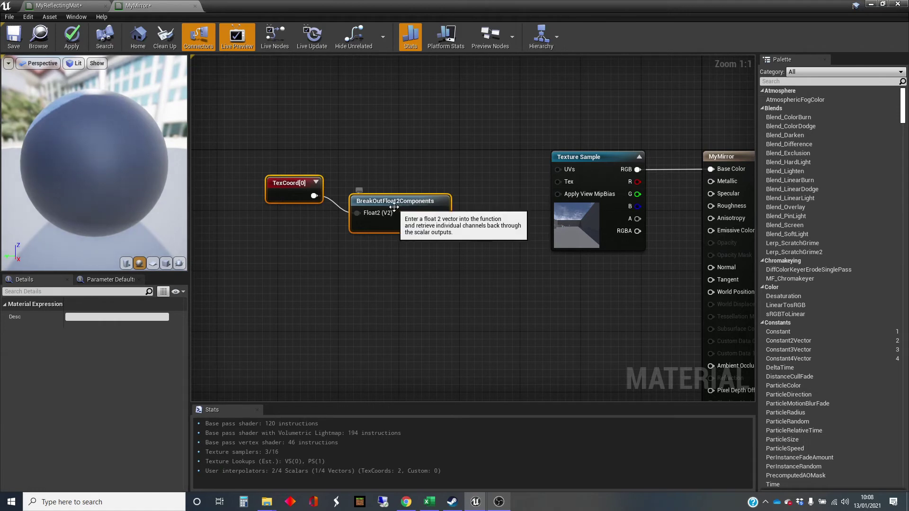
drag(394, 206, 344, 170)
click(296, 240)
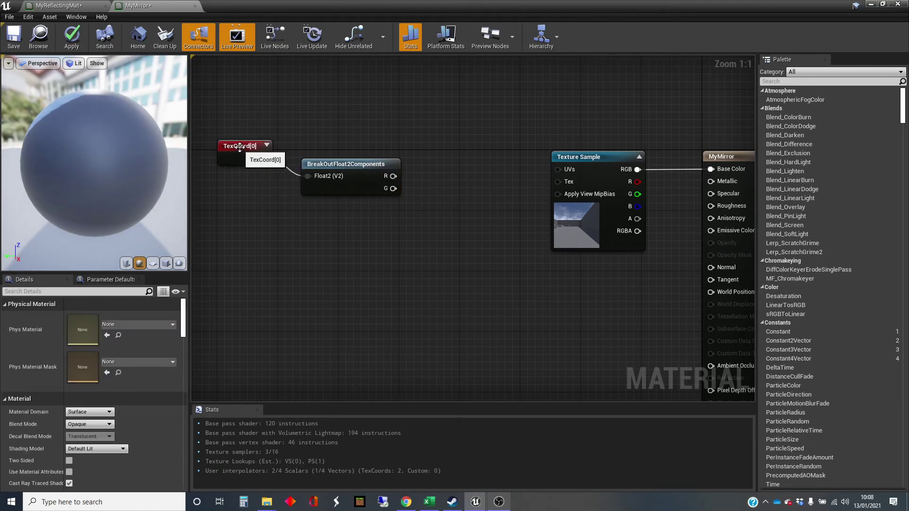
drag(240, 148, 226, 166)
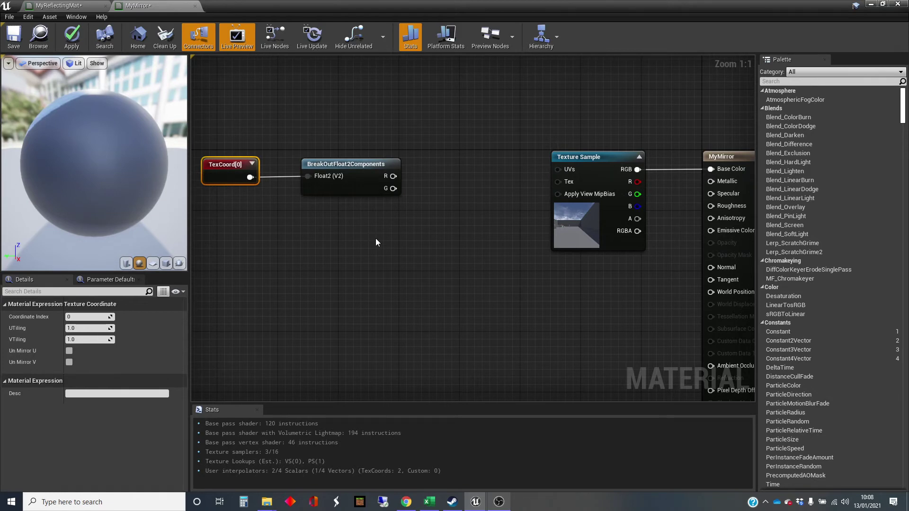
drag(360, 169, 344, 168)
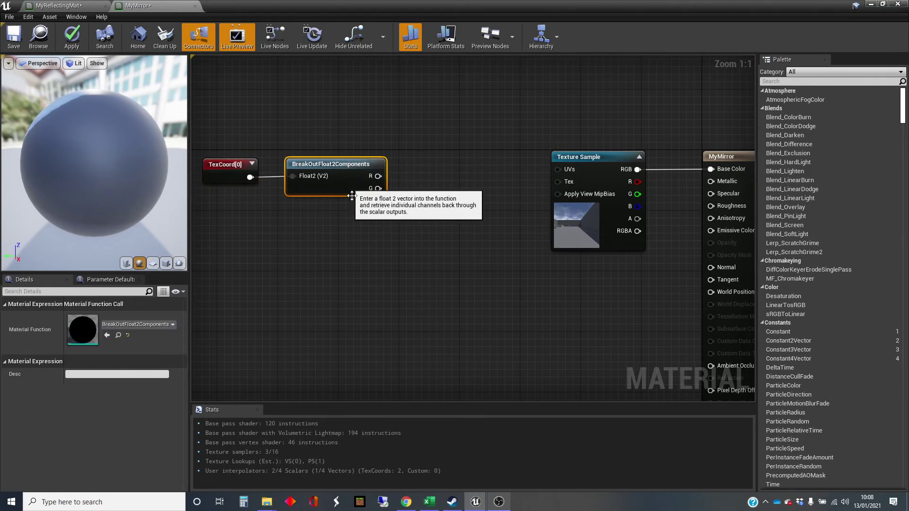
Add a OneMinus (1-x) node fed by the R output of BreakOutFloat2Components and place it beside that node.
right_drag(497, 163, 437, 165)
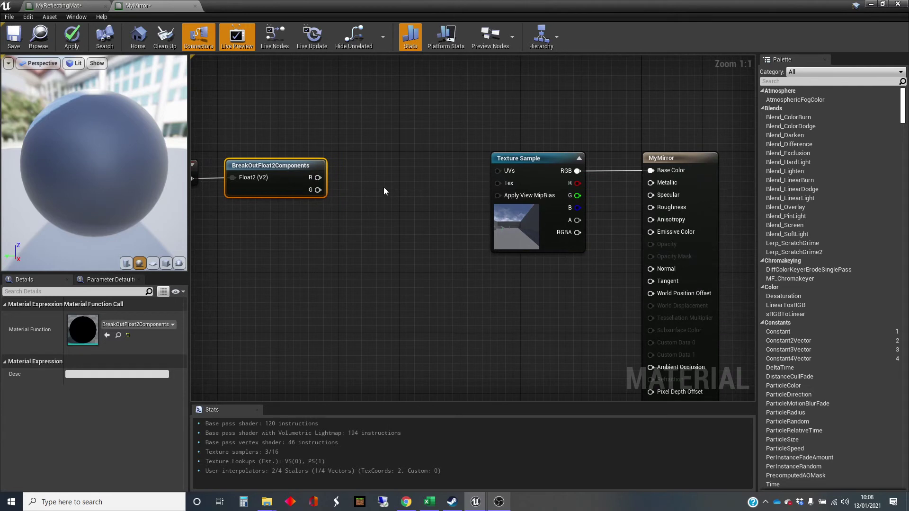
drag(318, 178, 349, 165)
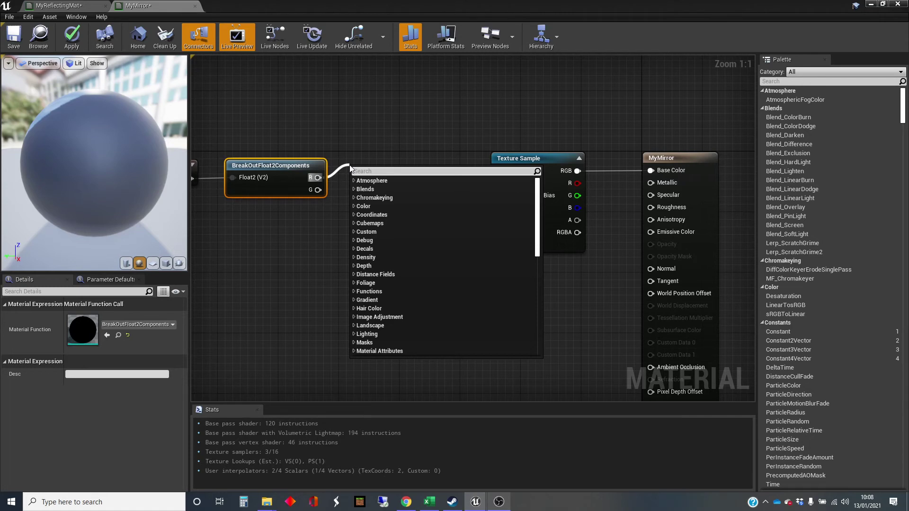
text(1-)
key(Return)
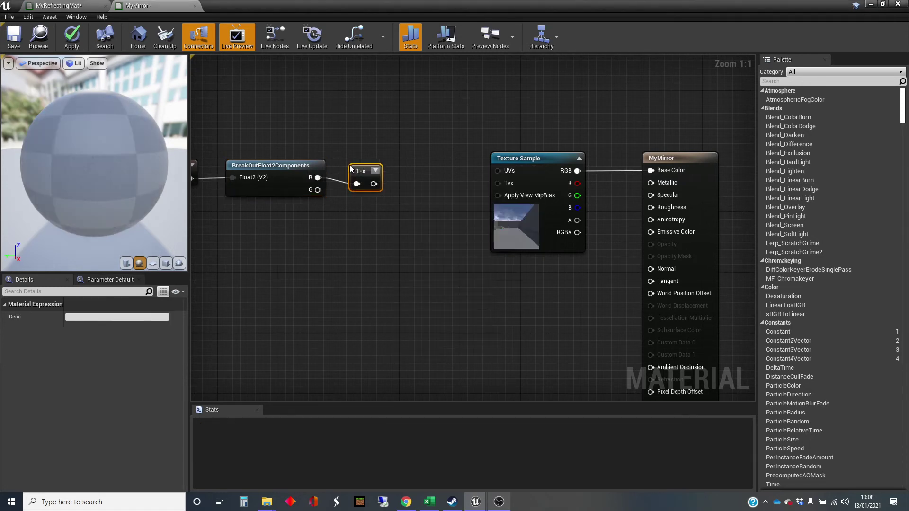
drag(349, 167, 347, 154)
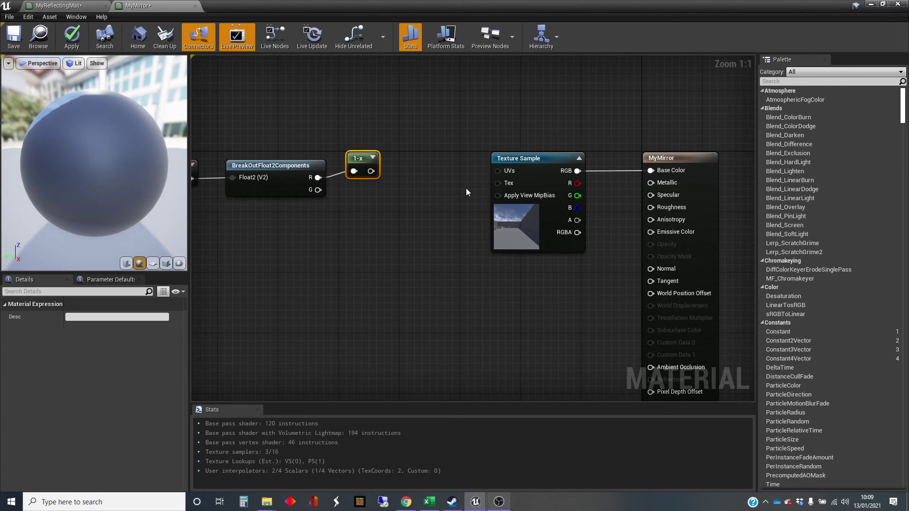
Add a MakeFloat2 node that feeds the Texture Sample's UVs input.
drag(498, 171, 437, 172)
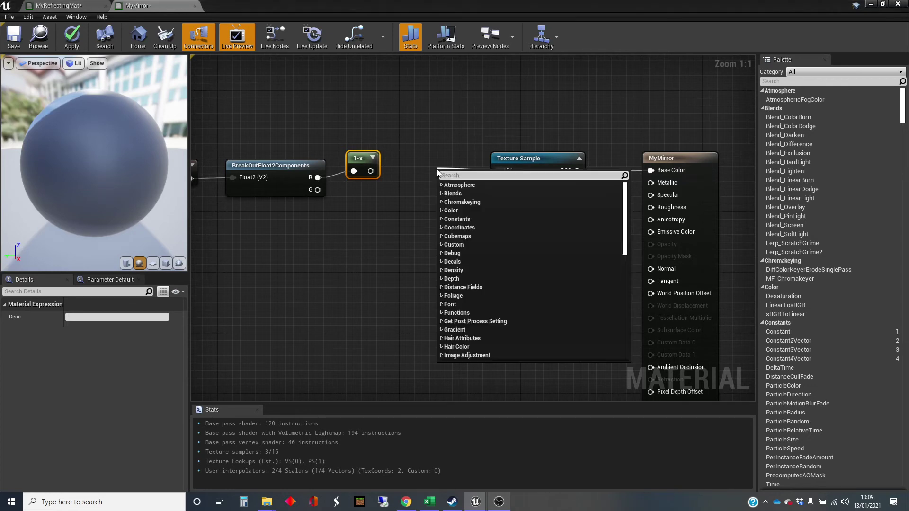
text(make)
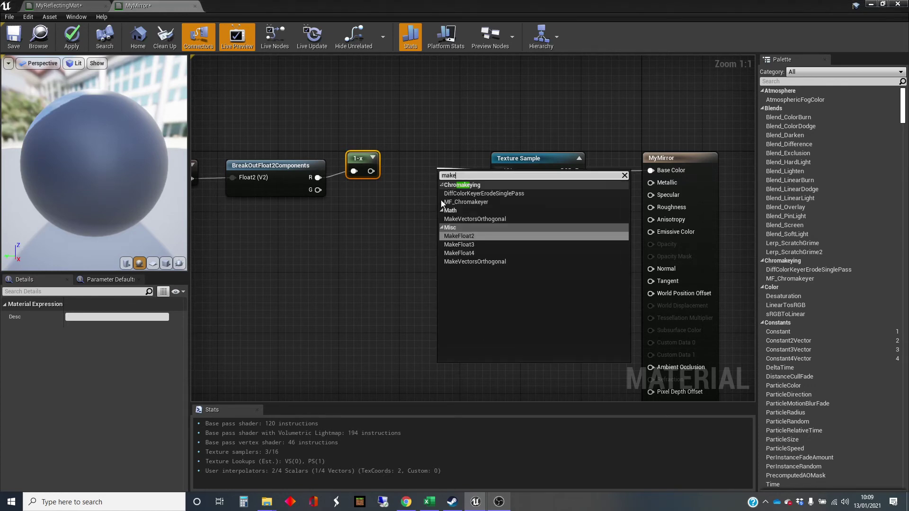
click(473, 237)
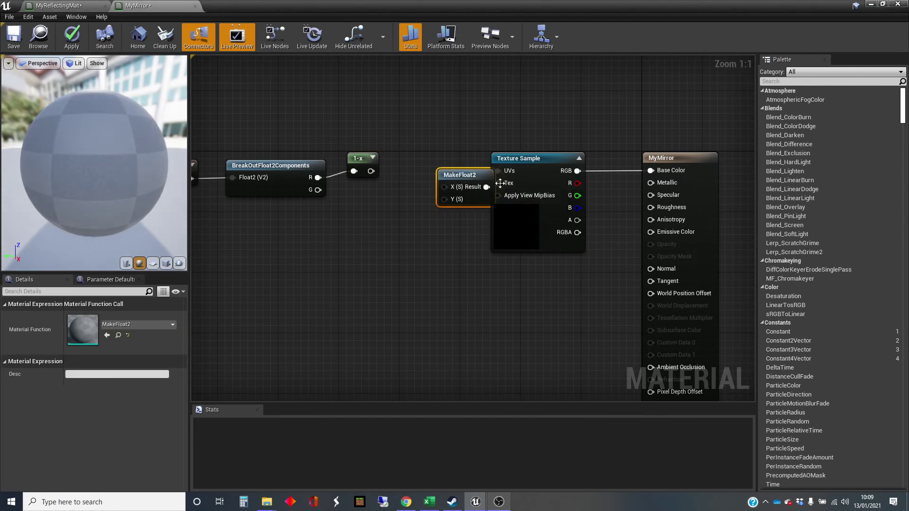
Space out the node chain, moving MakeFloat2 clear of the Texture Sample and the TexCoord, BreakOutFloat2Components and 1-x nodes away from MakeFloat2.
right_drag(549, 303, 655, 282)
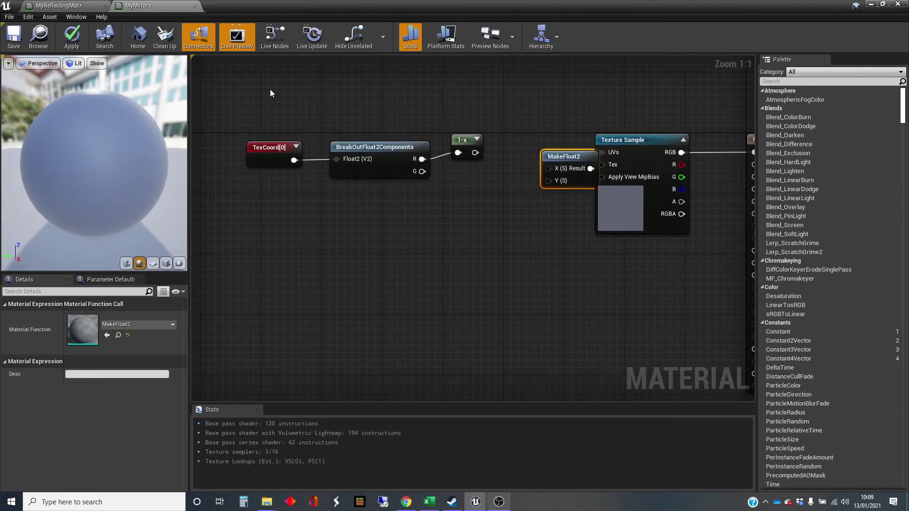
drag(270, 92, 558, 232)
drag(565, 158, 482, 153)
click(382, 198)
right_drag(382, 198, 548, 203)
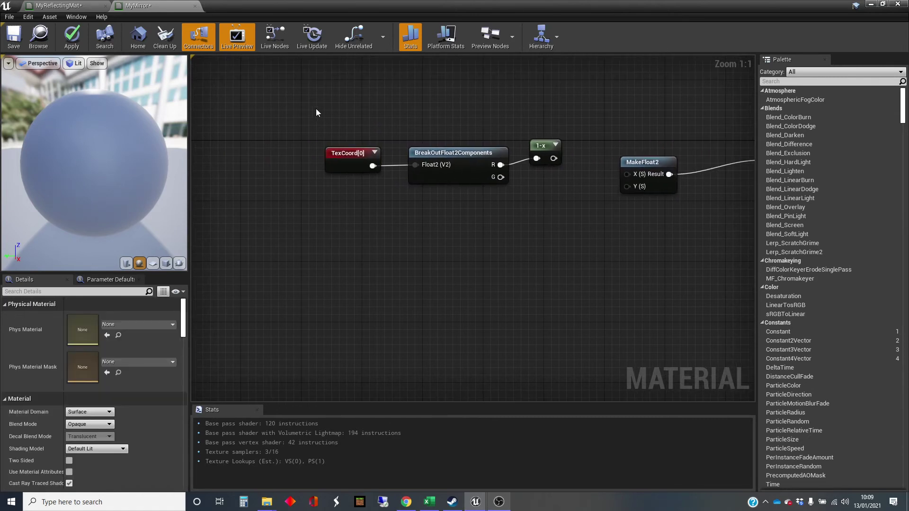
drag(316, 112, 578, 214)
drag(541, 145, 465, 147)
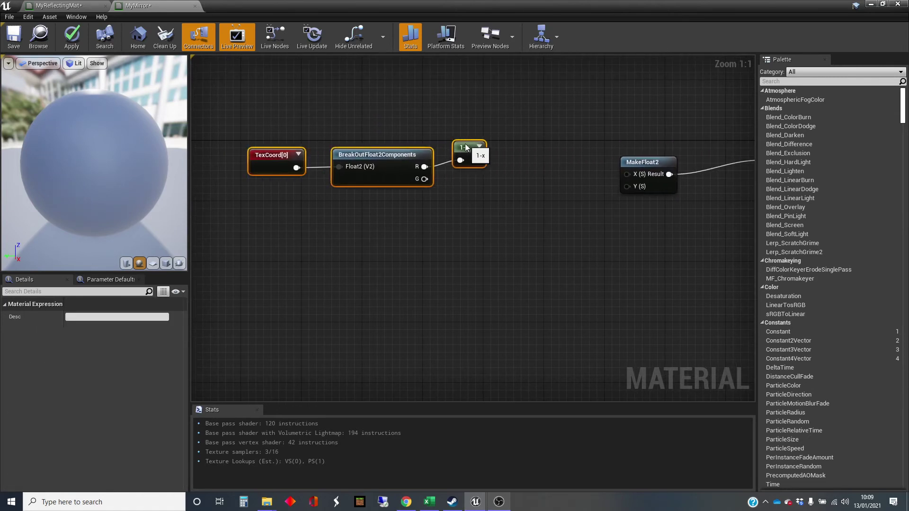
Connect the 1-x output to MakeFloat2's X and the BreakOutFloat2Components G output to Y, and apply the material.
right_drag(603, 226, 527, 251)
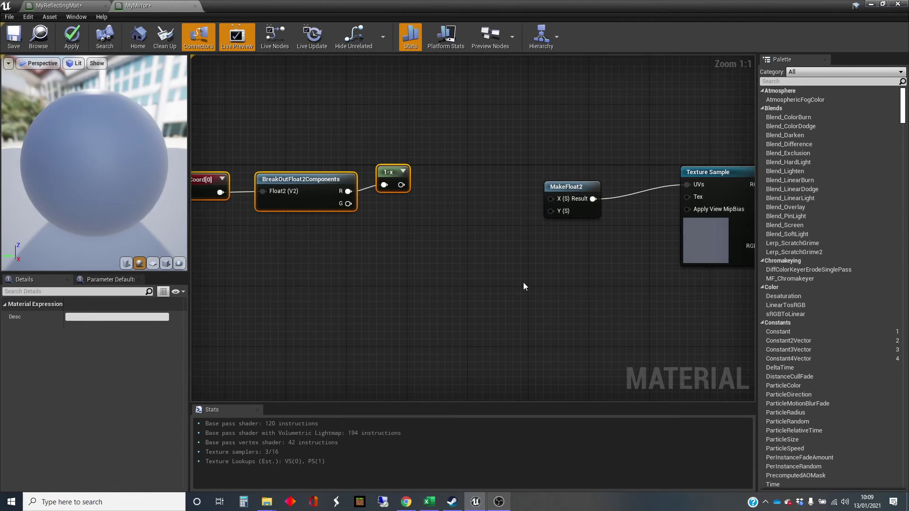
drag(401, 185, 552, 201)
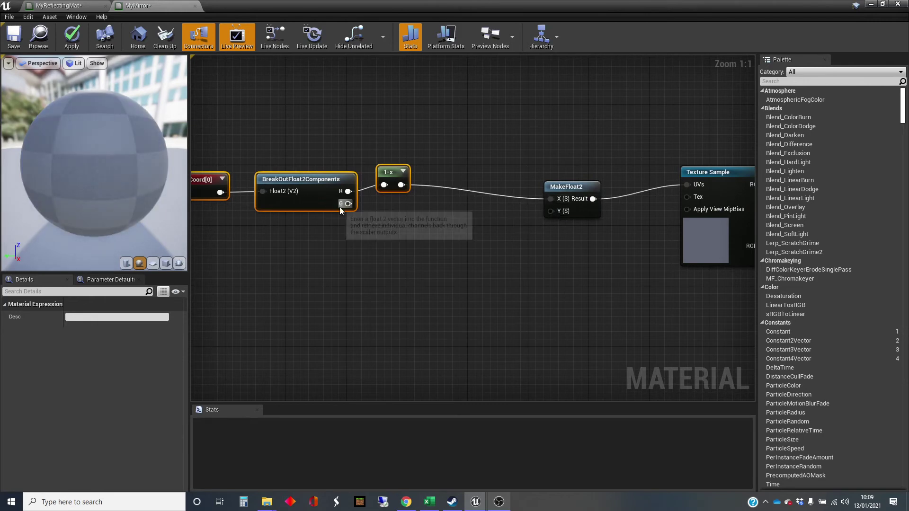
drag(347, 203, 552, 214)
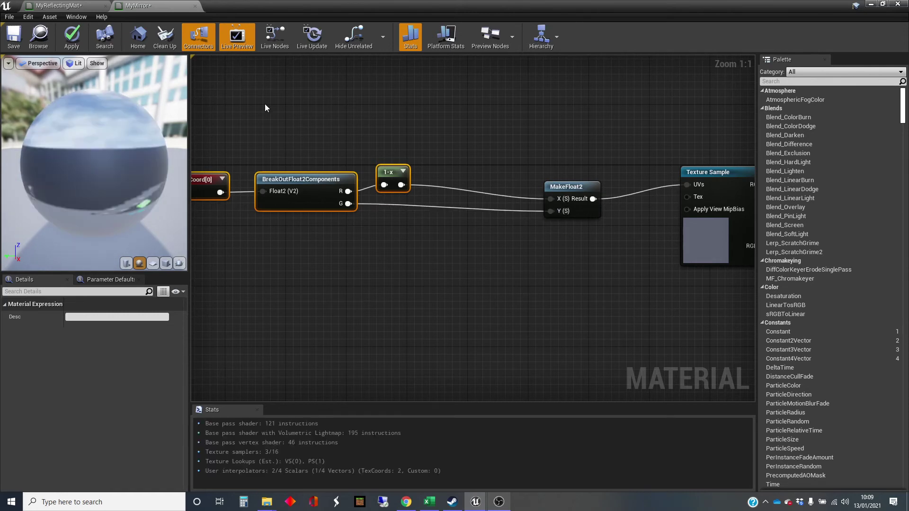
click(72, 39)
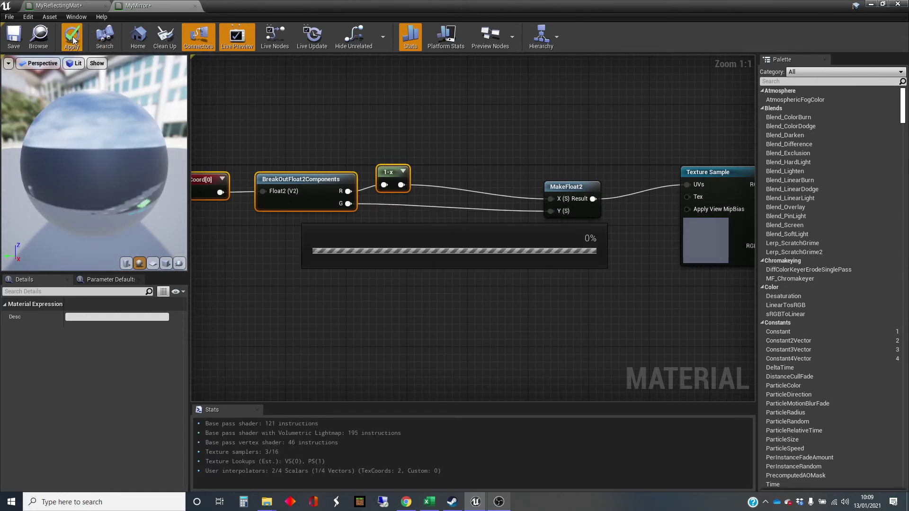
Return to the level and playtest it, moving the character around in front of the mirror to examine its reflection, and stop playing.
click(871, 4)
click(547, 45)
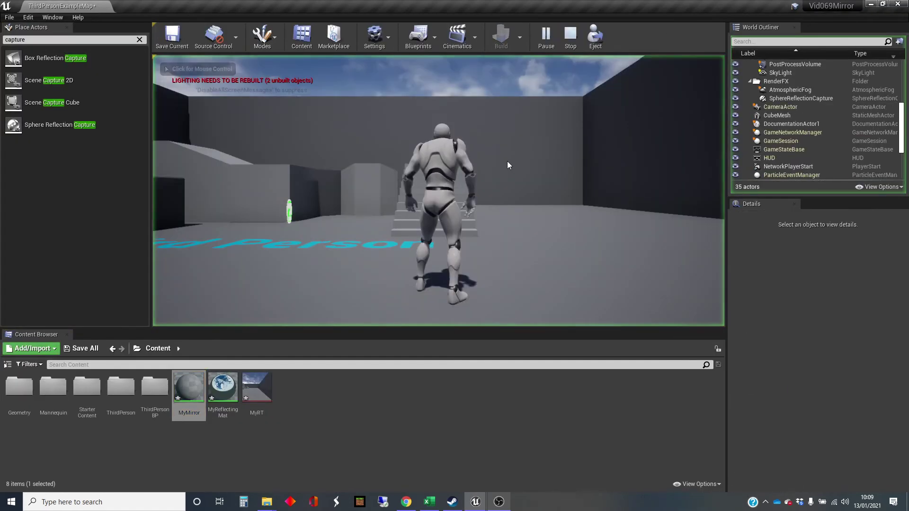
key(w)
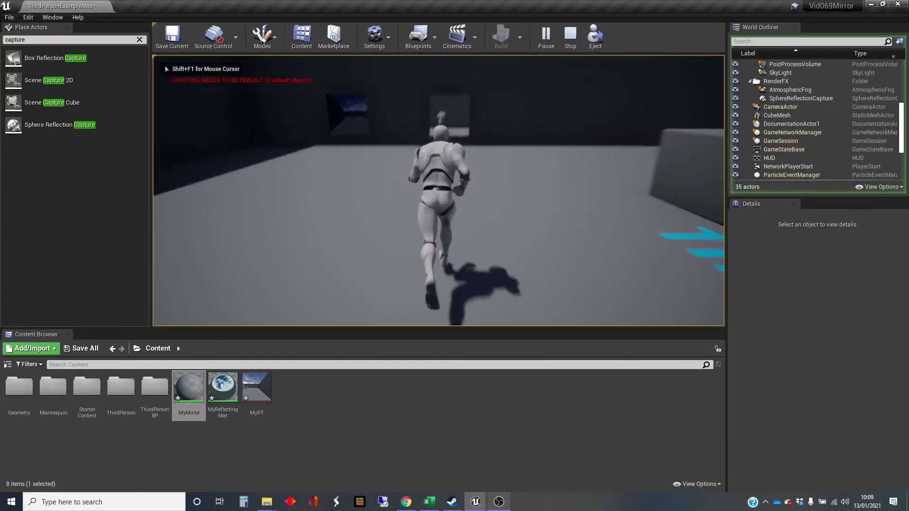
key(a)
key(w)
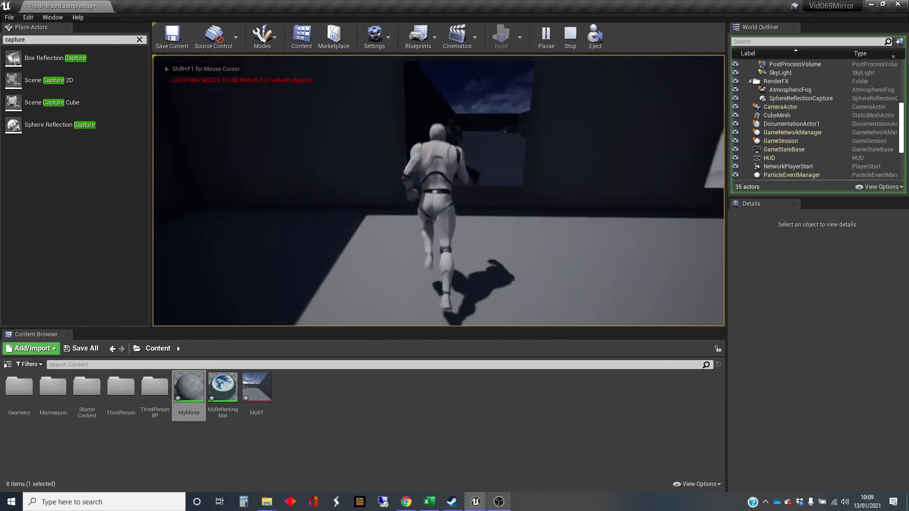
key(d)
key(d)
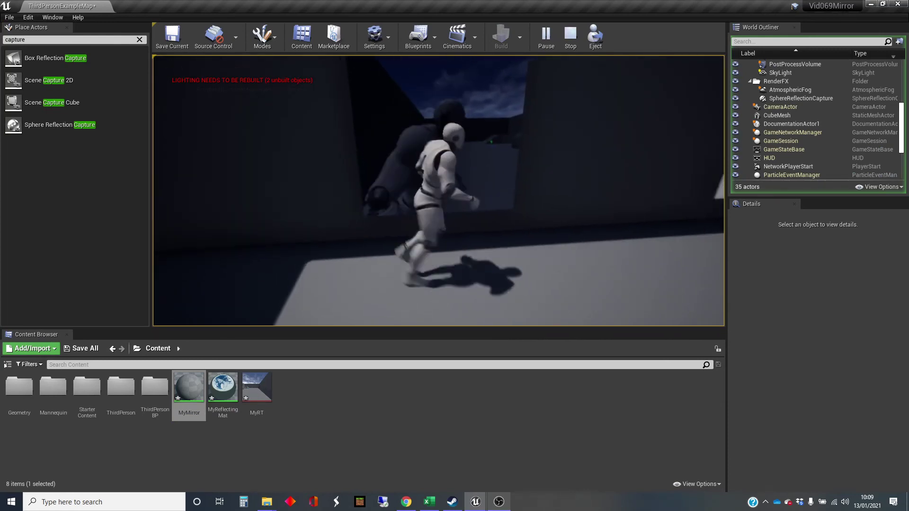
key(s)
key(a)
key(s)
key(s)
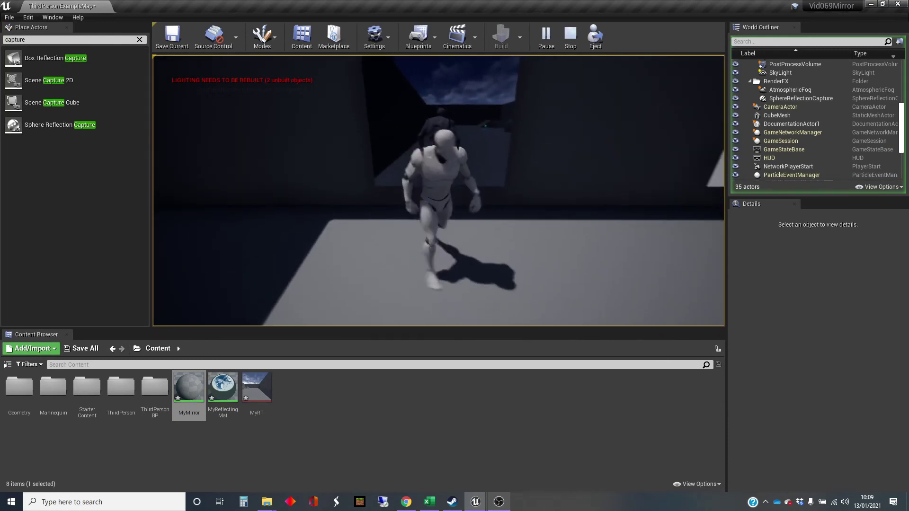
key(d)
key(a)
key(w)
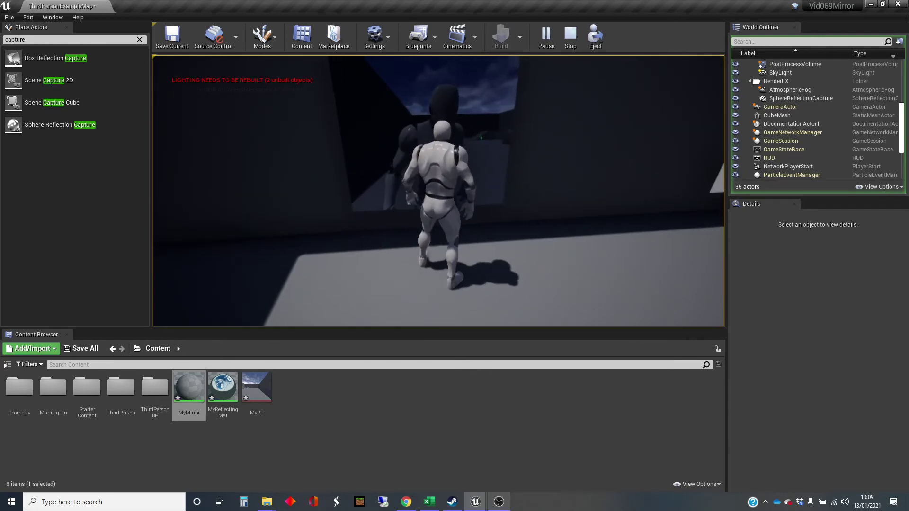
key(d)
key(a)
key(w)
key(s)
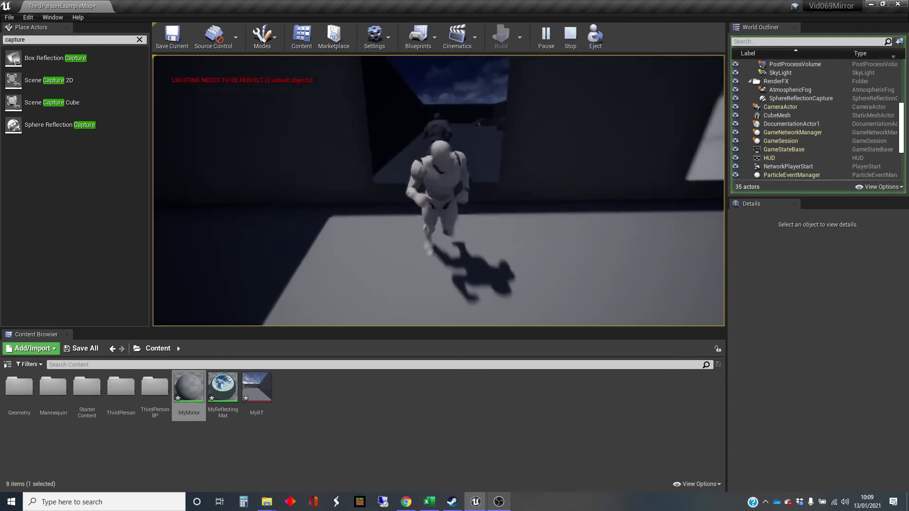
key(a)
key(w)
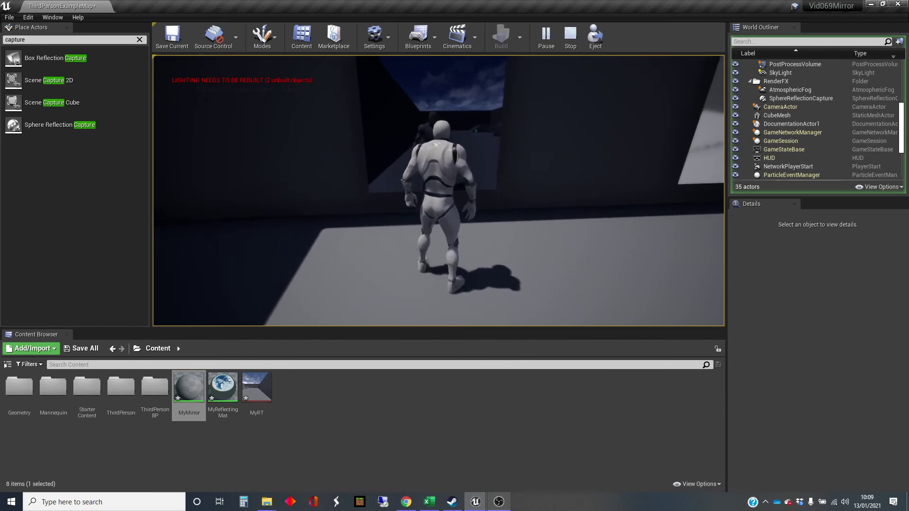
key(s)
key(a)
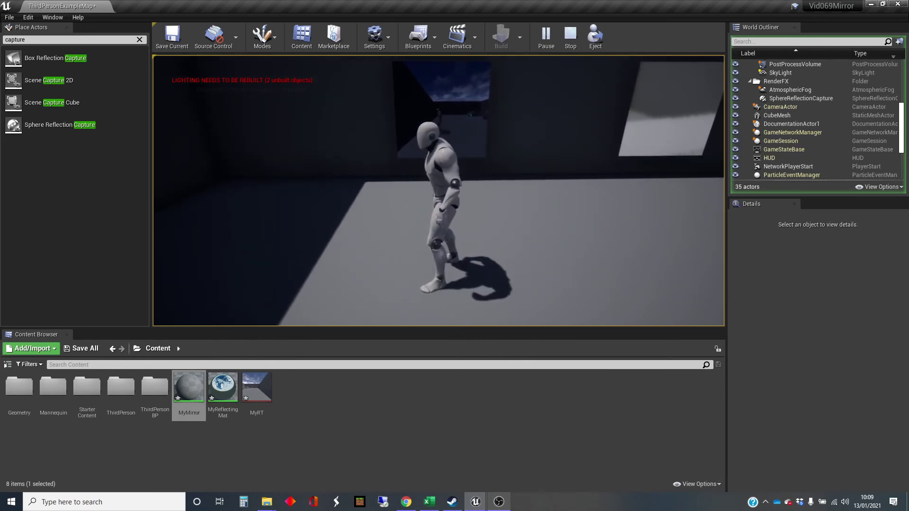
key(Escape)
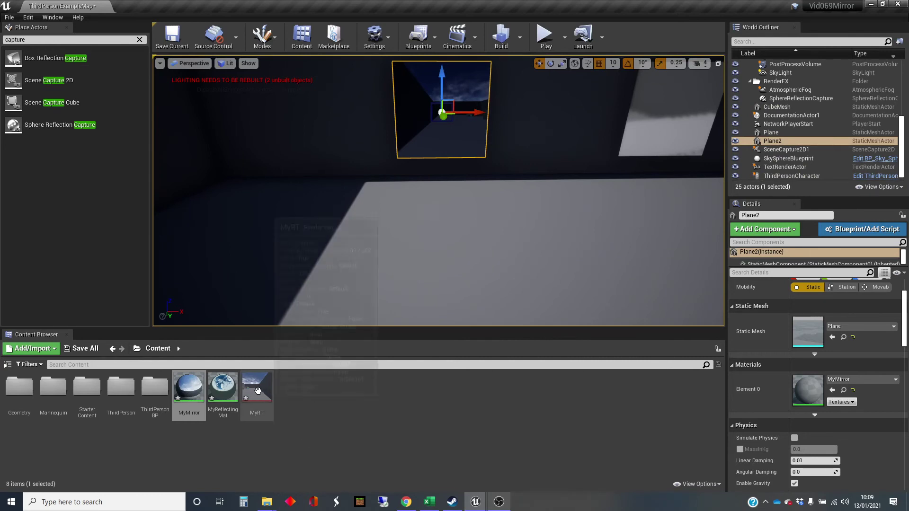
Open the MyRT render target to view its settings, look at the MyReflectingMat material, and close the asset editor window.
mouse_move(257, 390)
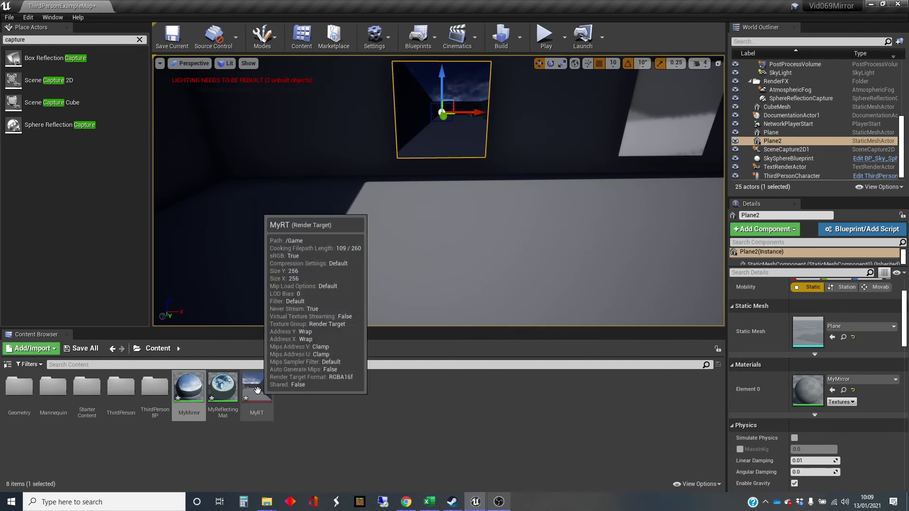
double_click(257, 390)
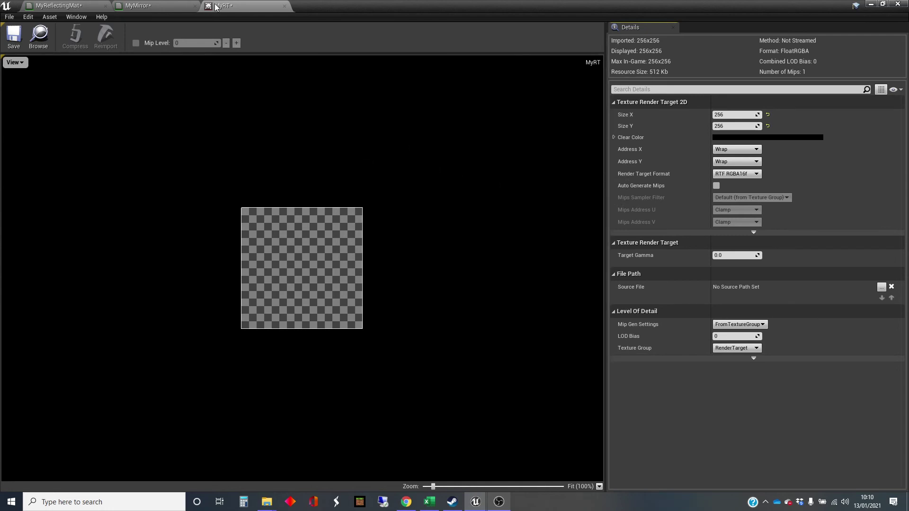
click(64, 8)
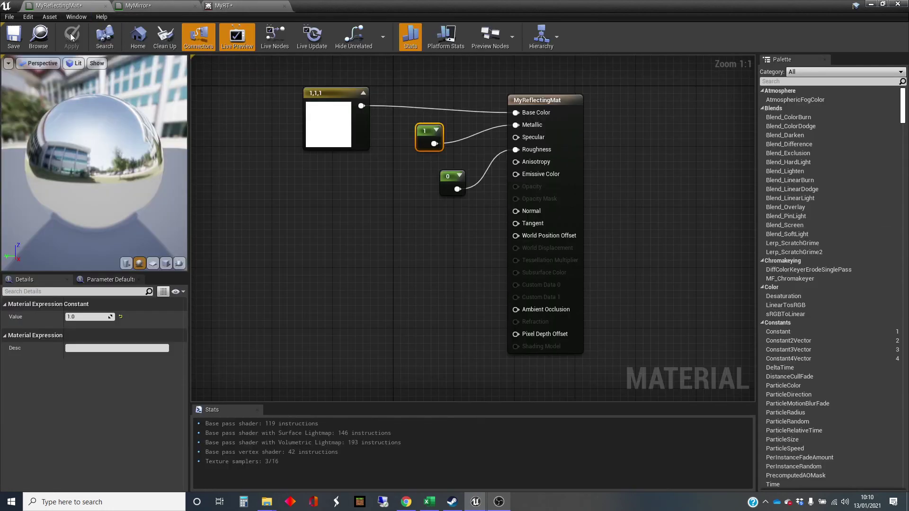
click(898, 4)
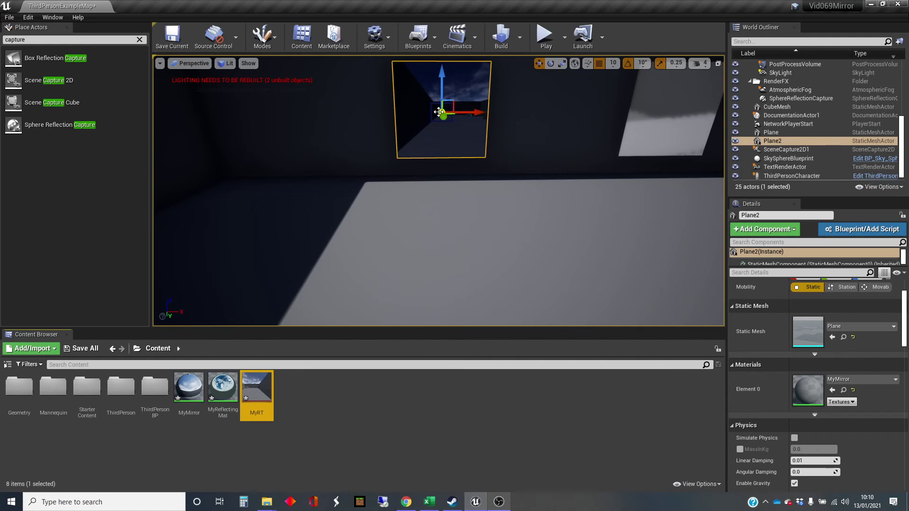
Set the field of view of the SceneCapture2D1 actor to 45.
click(786, 149)
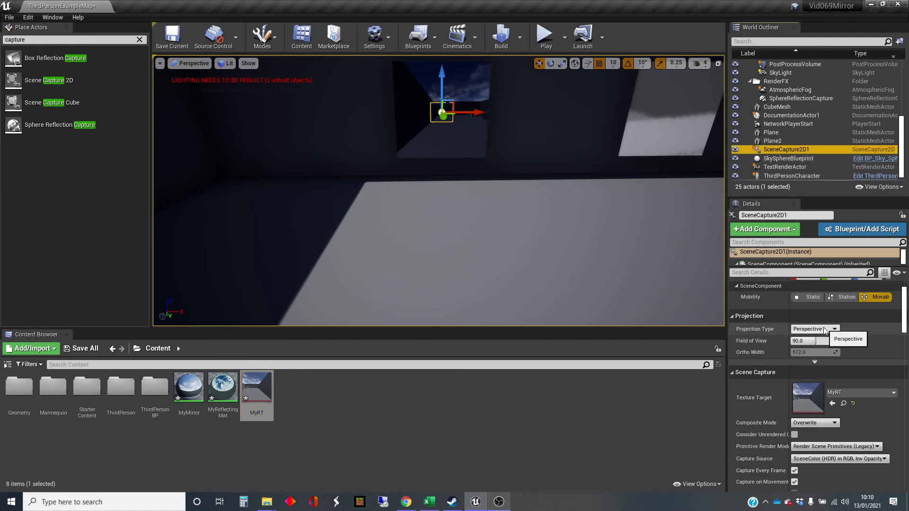
click(811, 341)
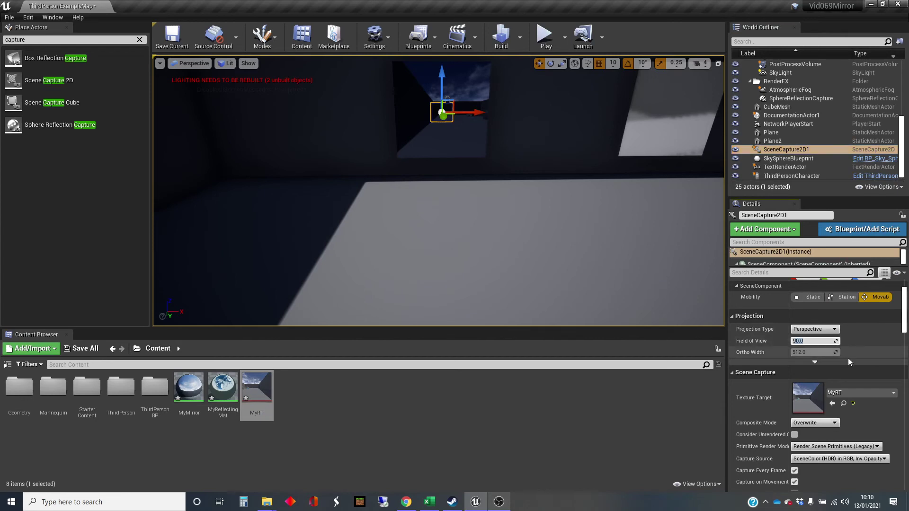
text(45)
key(Return)
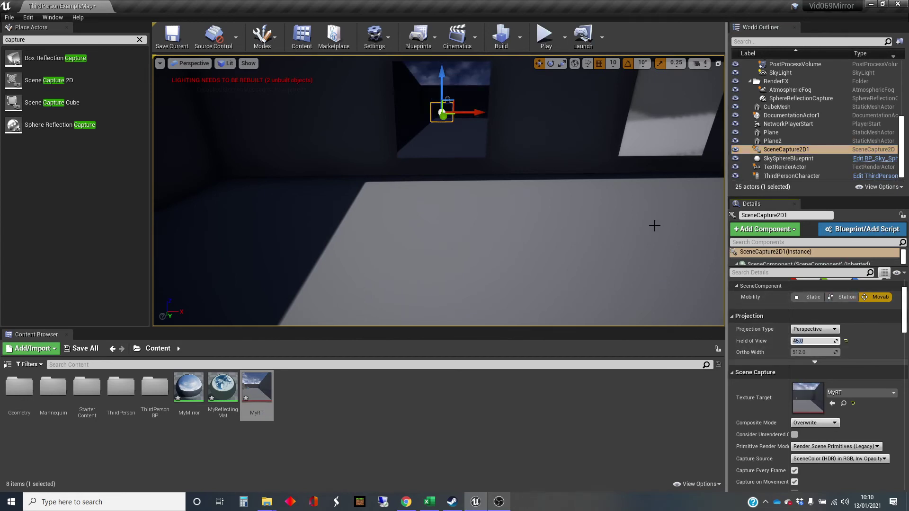
Playtest the level, moving the character around in front of the scene-capture mirror to examine its reflection, and stop playing.
click(545, 35)
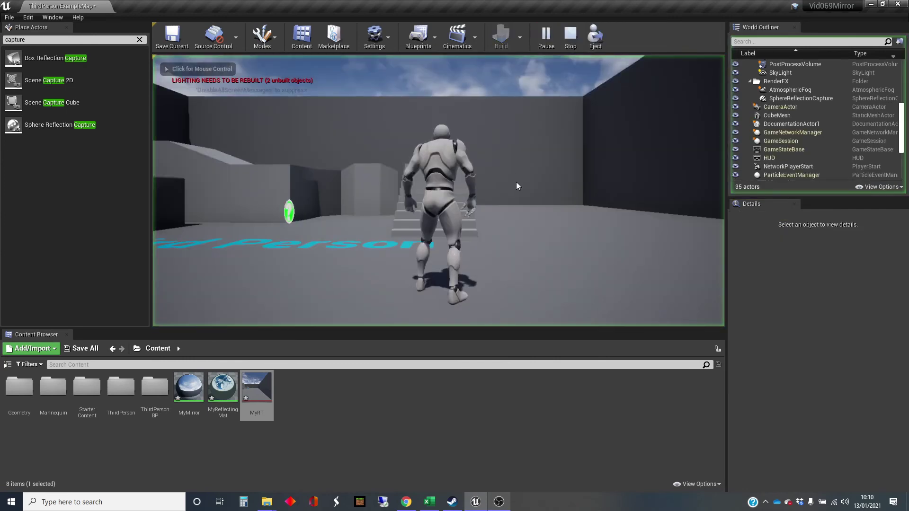
key(w)
key(a)
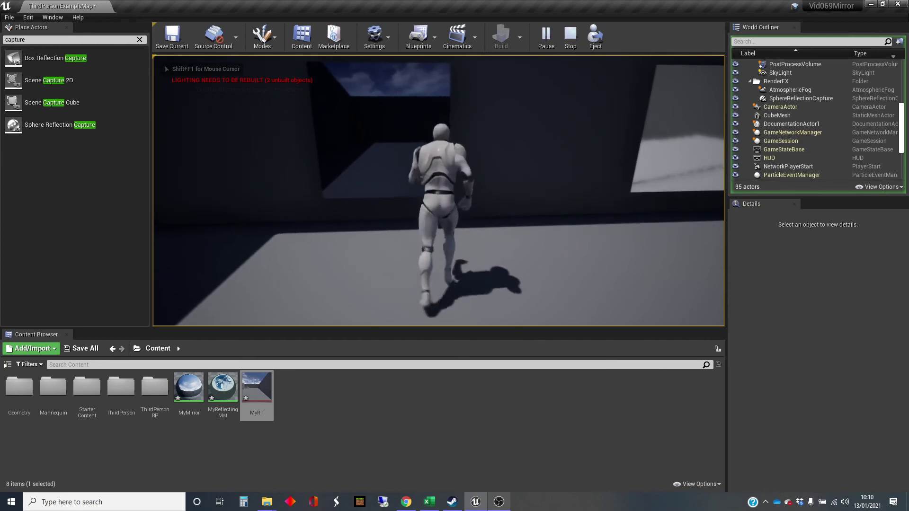
key(a)
key(w)
key(d)
key(w)
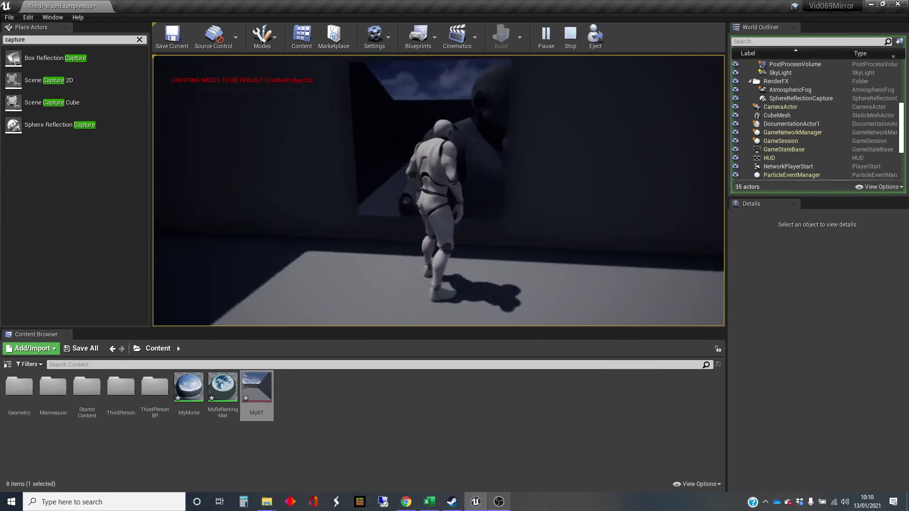
key(s)
key(d)
key(a)
key(s)
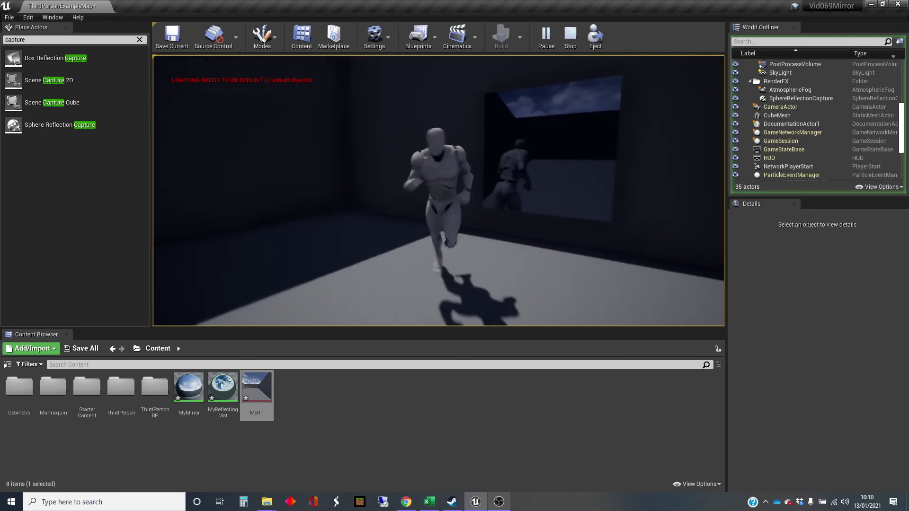
key(a)
key(w)
key(d)
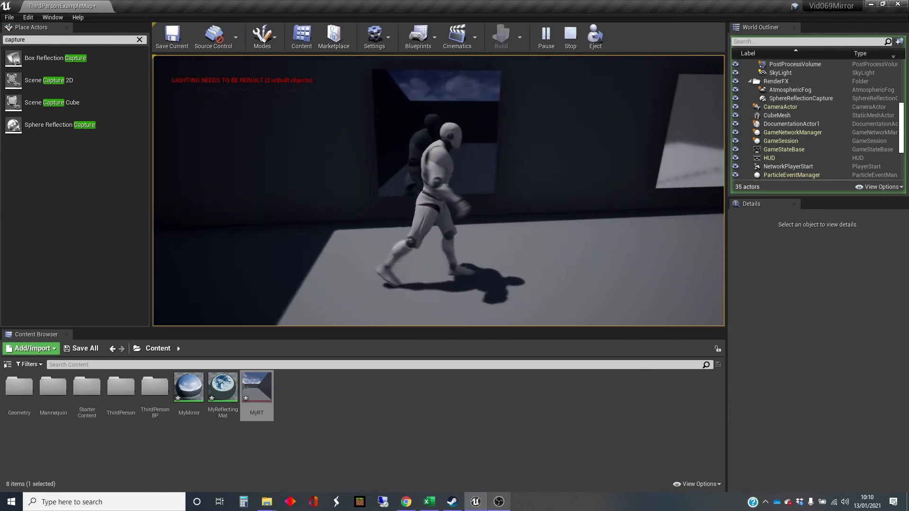
key(w)
key(s)
key(w)
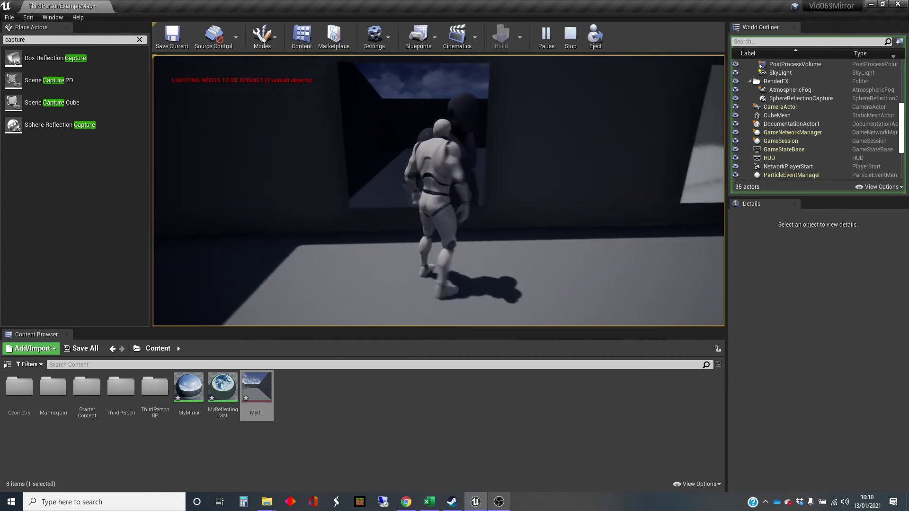
key(s)
key(s)
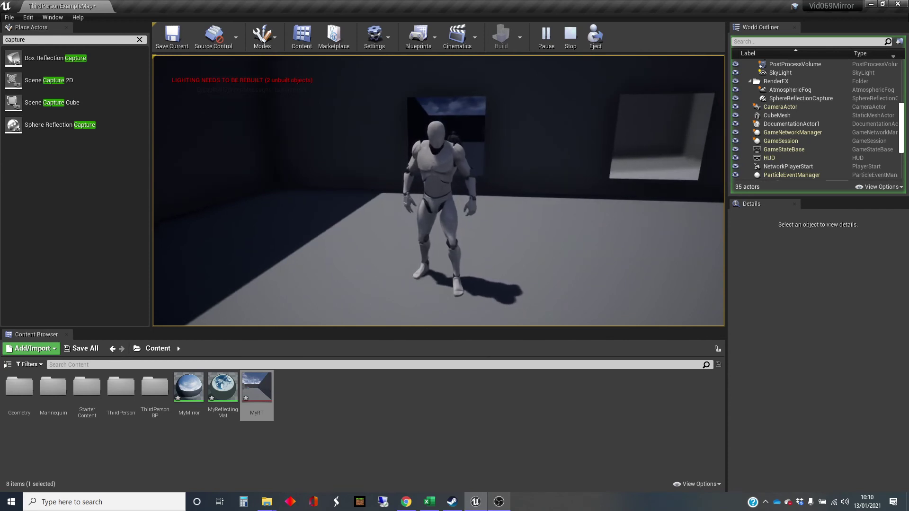
key(Escape)
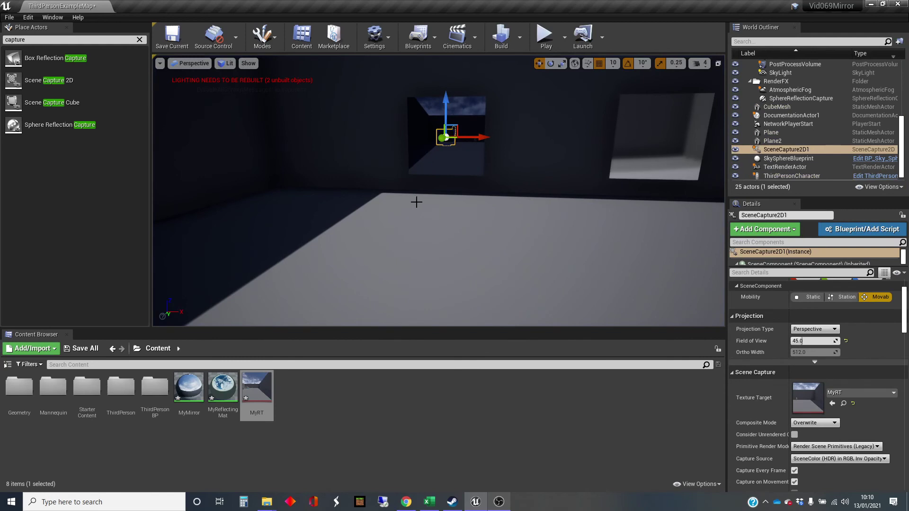
Shift the SceneCapture2D1 actor slightly along its Y axis at the mirror.
right_drag(451, 167, 414, 163)
key(w)
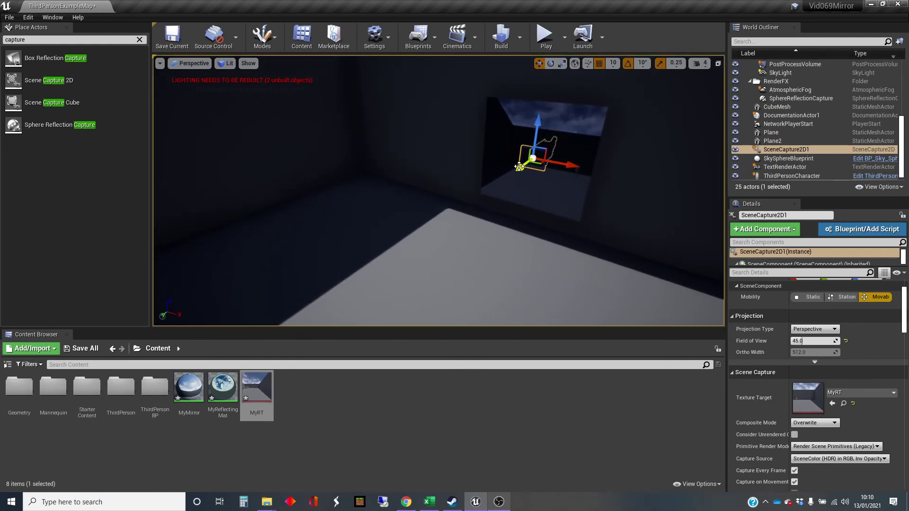
mouse_move(520, 167)
mouse_down()
mouse_move(508, 176)
mouse_move(527, 162)
mouse_move(516, 168)
mouse_up()
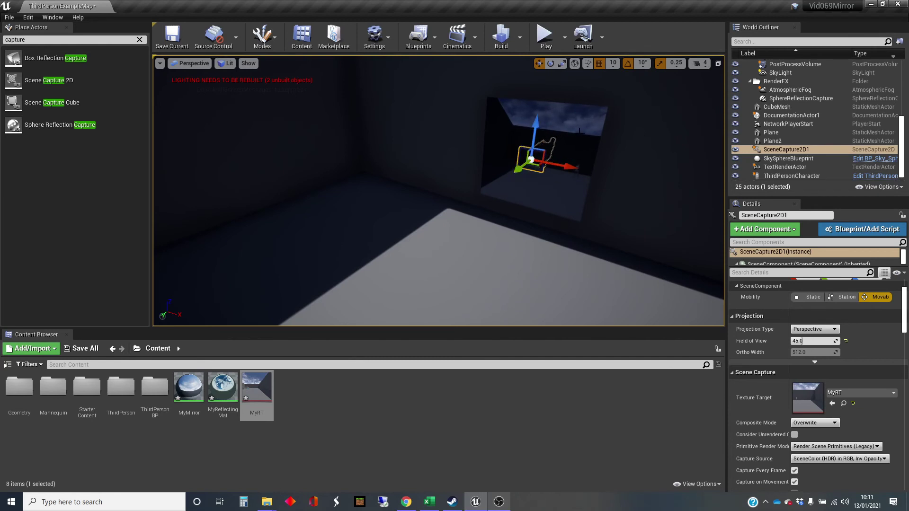
Move the Plane2 mirror along Y, away from the wall and in front of the scene capture actor, and inspect the gap from the side.
click(580, 125)
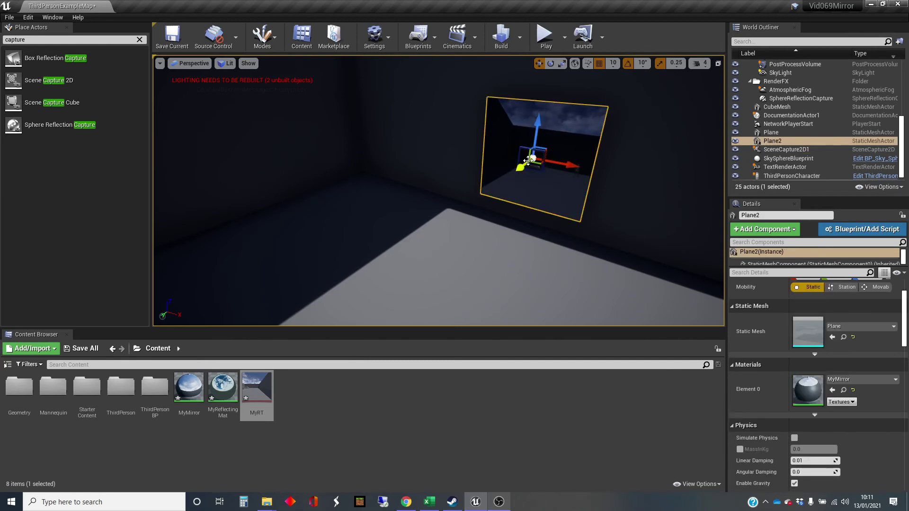
drag(519, 168, 467, 202)
key(d)
right_drag(532, 197, 710, 190)
key(a)
key(a)
key(w)
right_drag(438, 191, 393, 221)
key(s)
key(w)
key(d)
key(s)
key(a)
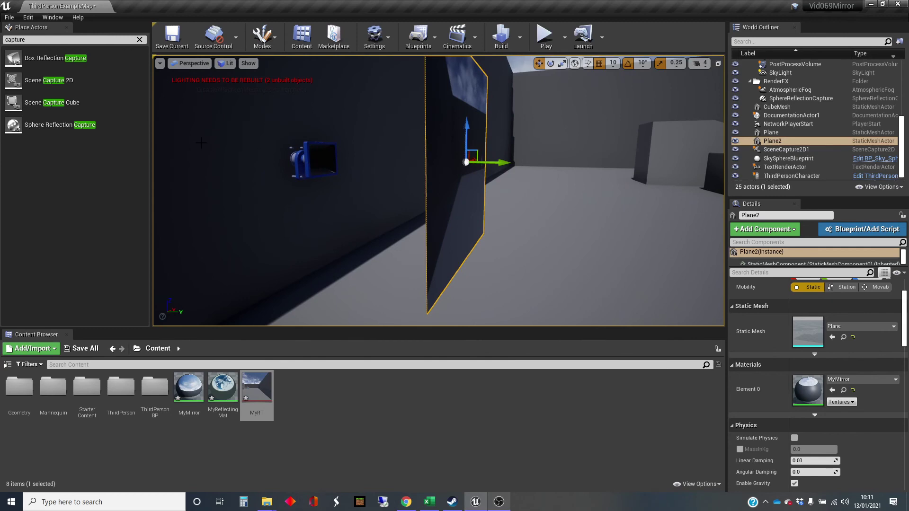
right_drag(376, 192, 423, 185)
key(d)
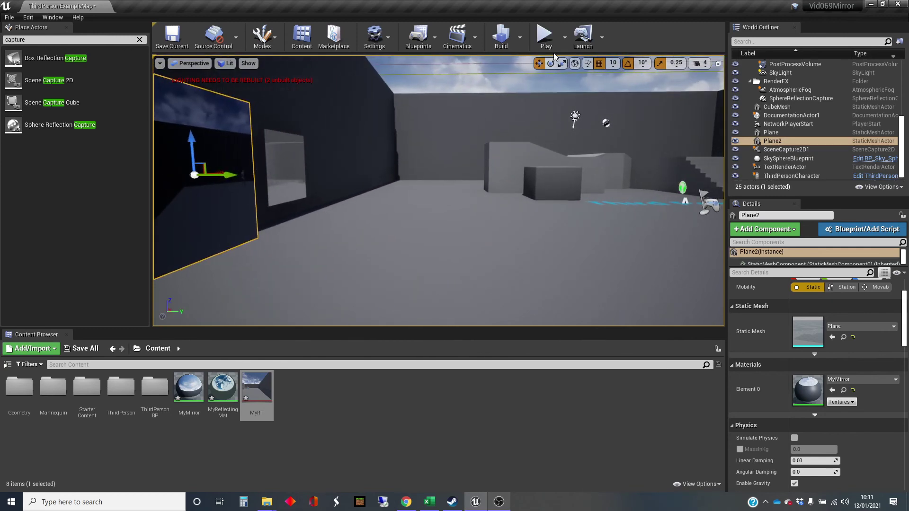
Playtest the level, moving the character nearer to, farther from and across the repositioned Plane2 mirror to examine its reflection.
click(547, 42)
key(w)
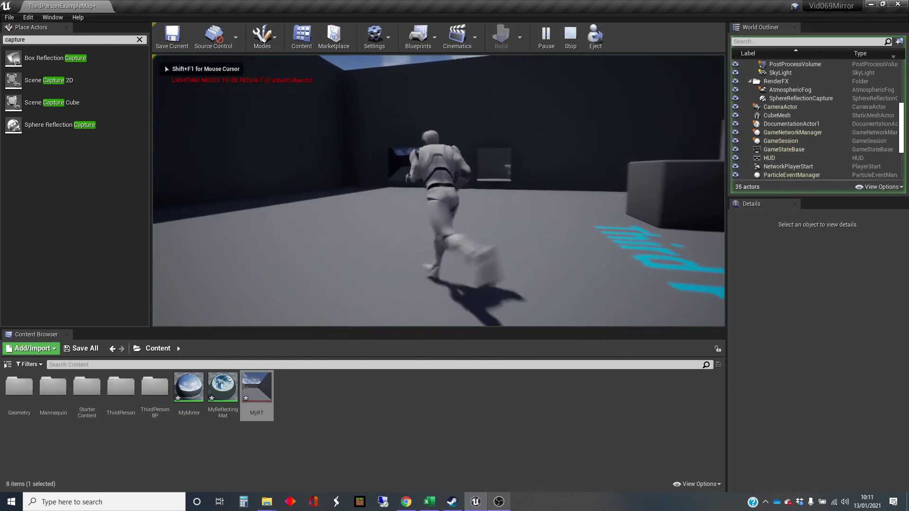
key(w)
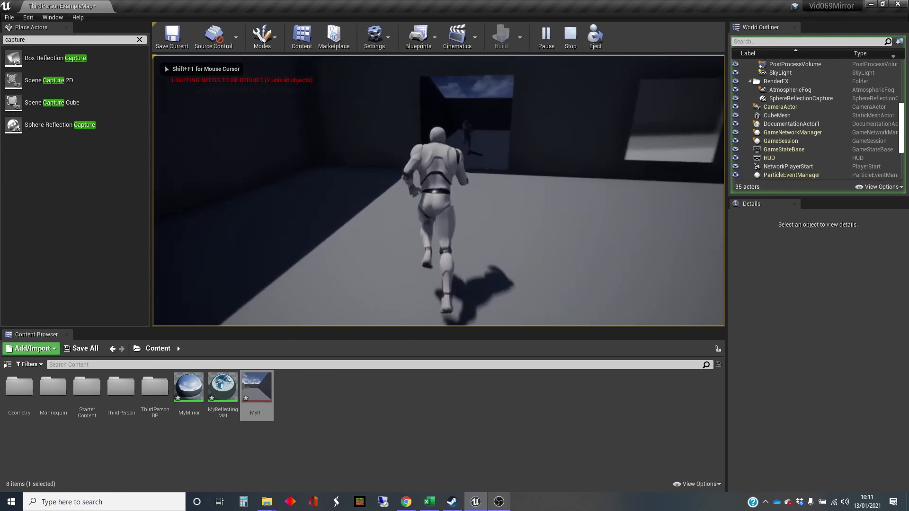
key(s)
key(d)
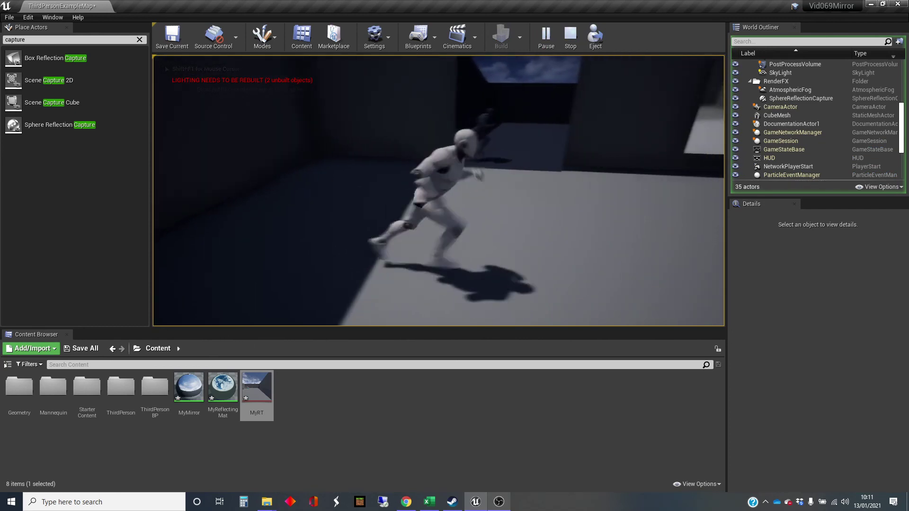
key(s)
key(d)
key(w)
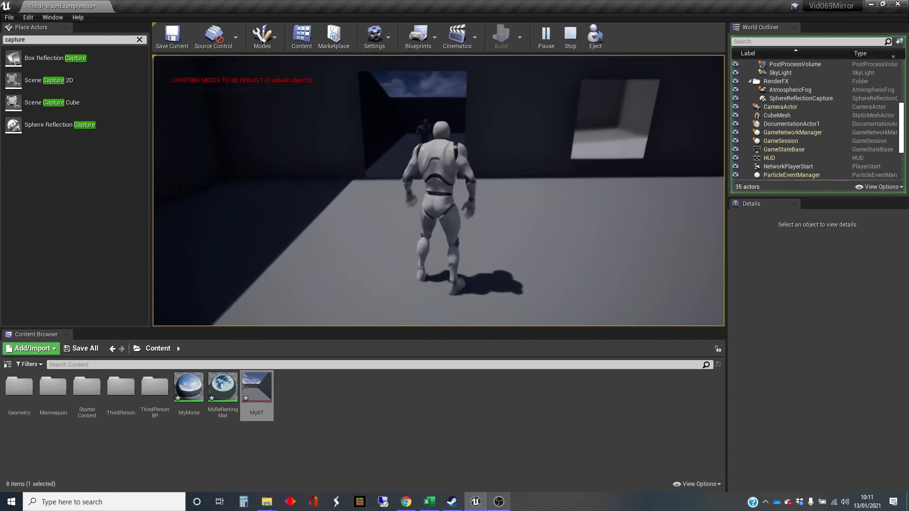
key(a)
key(w)
key(s)
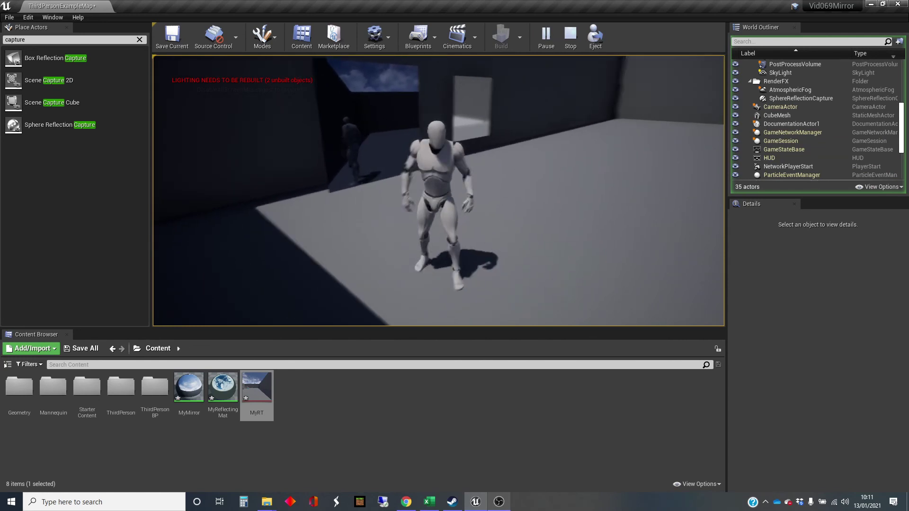
key(a)
key(w)
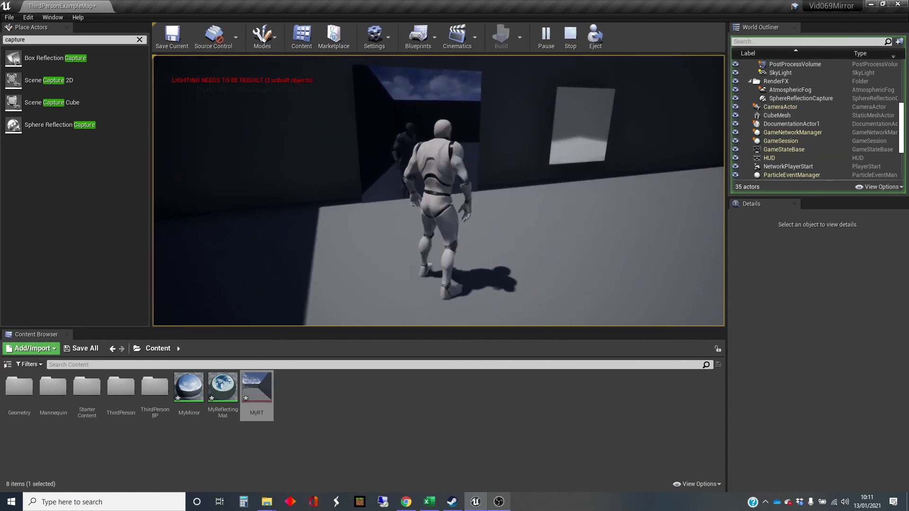
key(a)
key(s)
key(a)
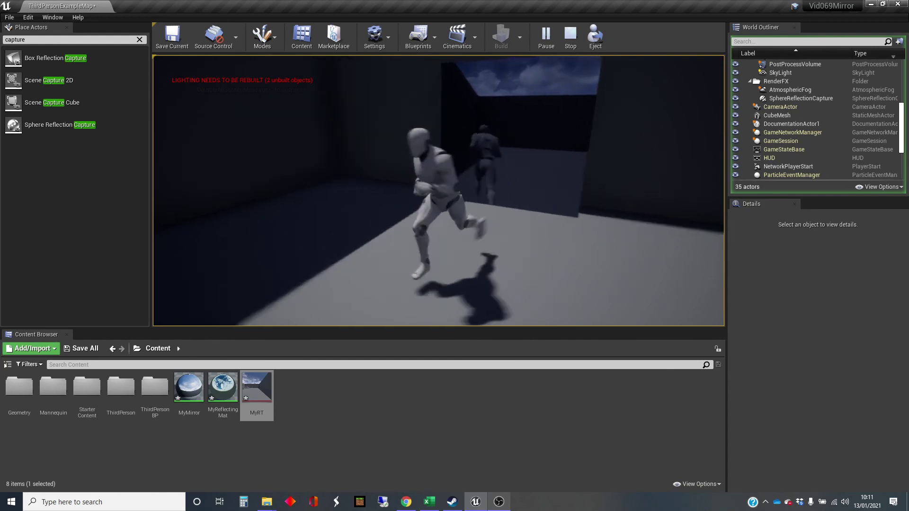
key(s)
key(w)
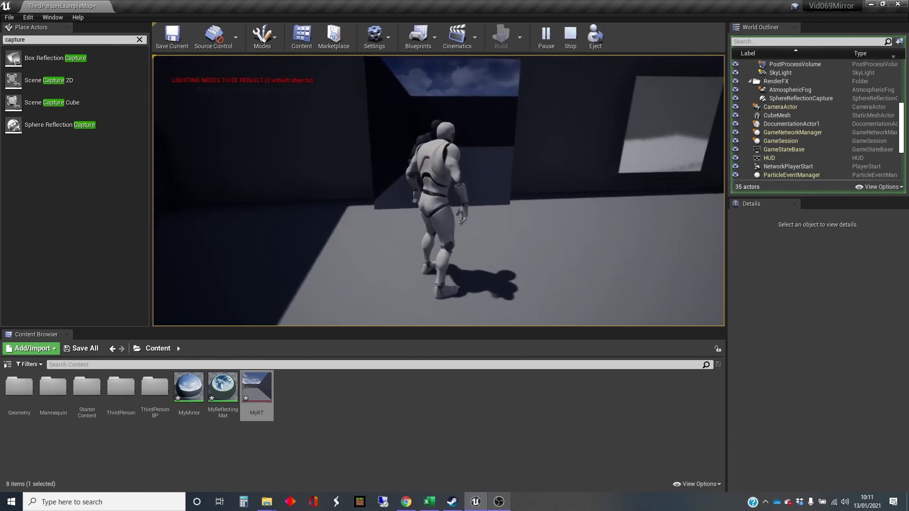
key(s)
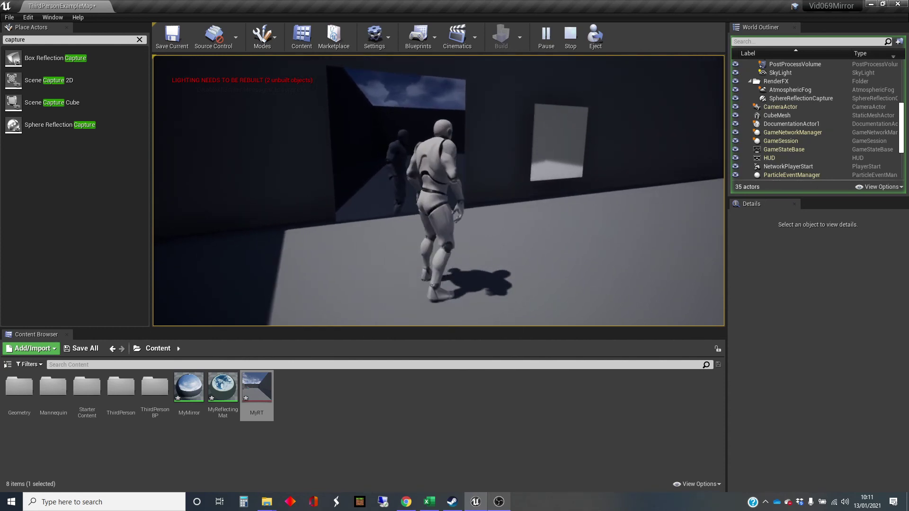
key(s)
key(s)
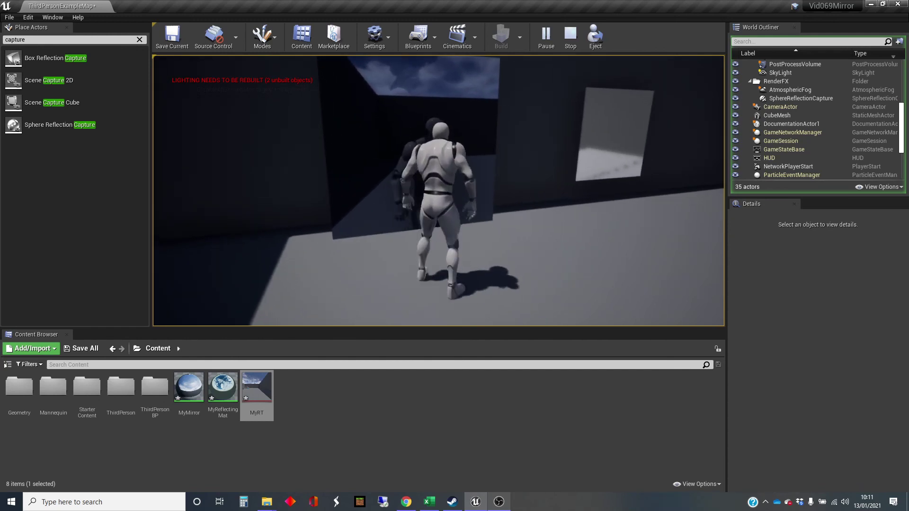
key(s)
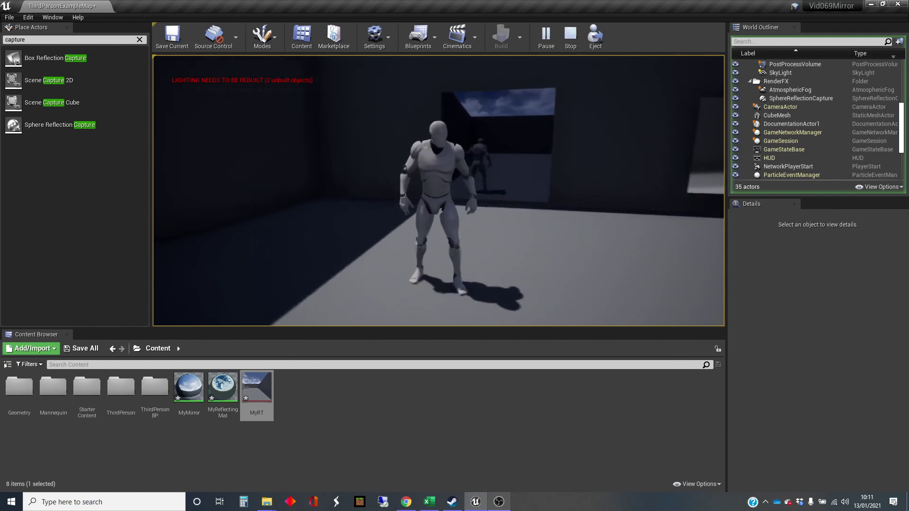
key(w)
key(w)
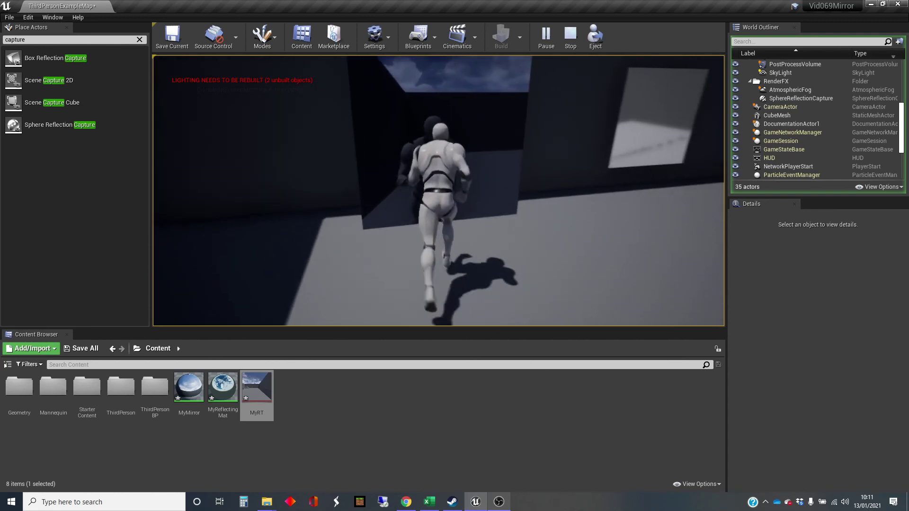
key(a)
key(s)
key(w)
key(a)
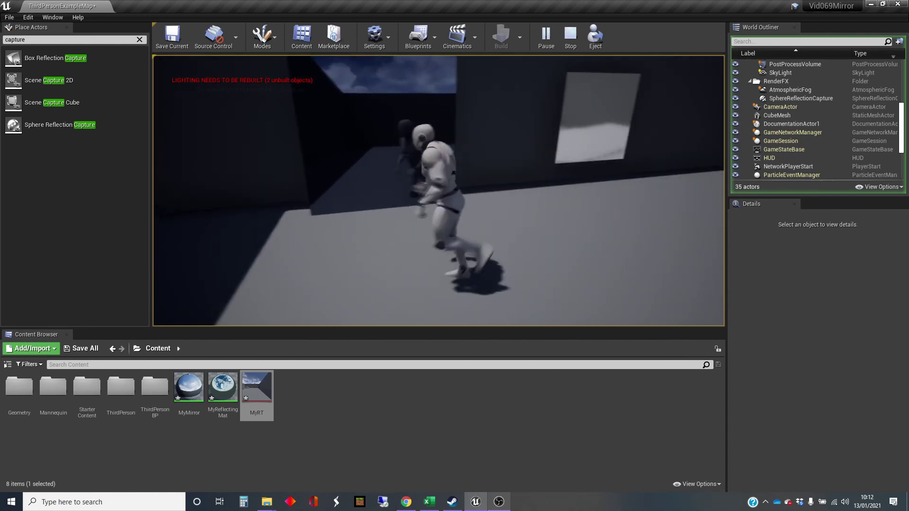
key(w)
key(d)
key(a)
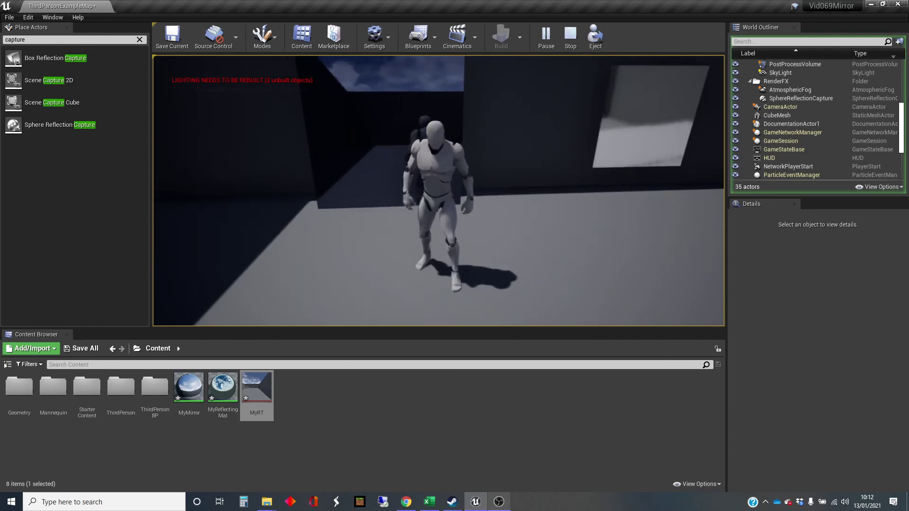
Walk the character over to the reflective-material mirror and examine its reflection there for comparison.
key(d)
key(a)
key(d)
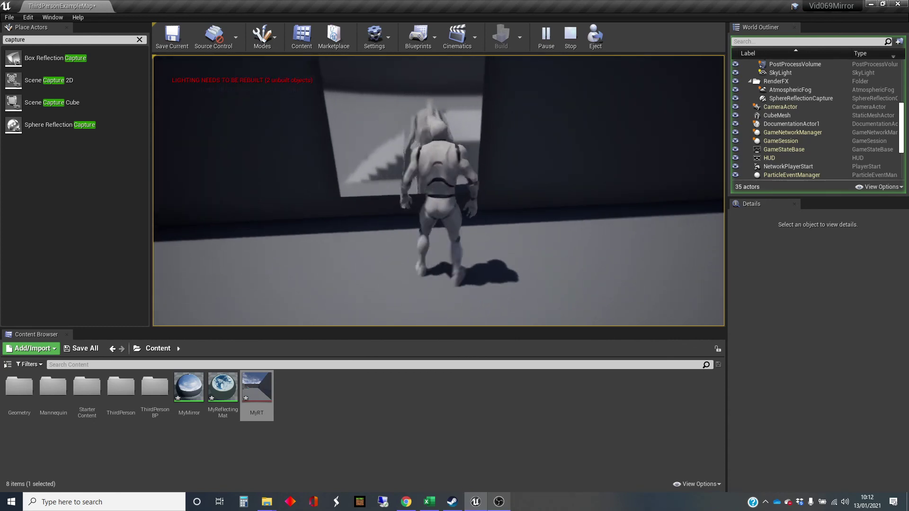
key(s)
key(w)
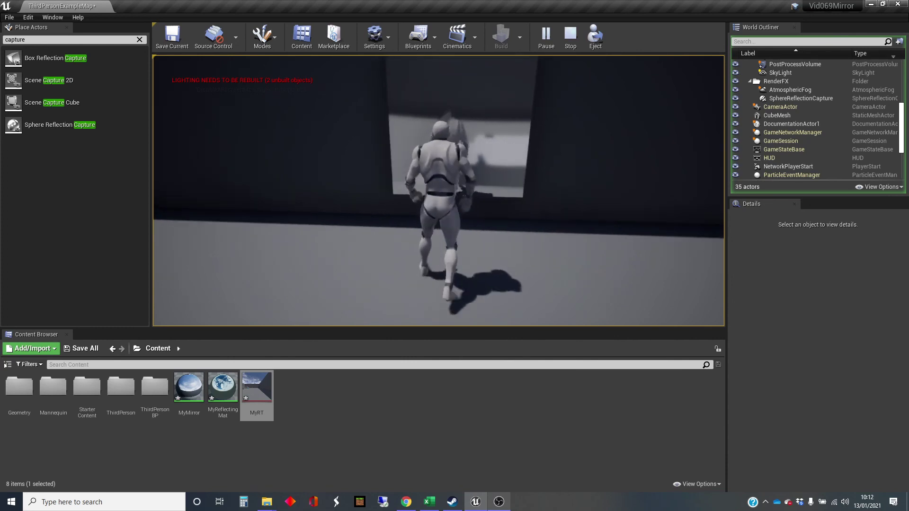
Run the character back to the Plane2 scene-capture mirror and check its reflection from several angles.
key(s)
key(a)
key(w)
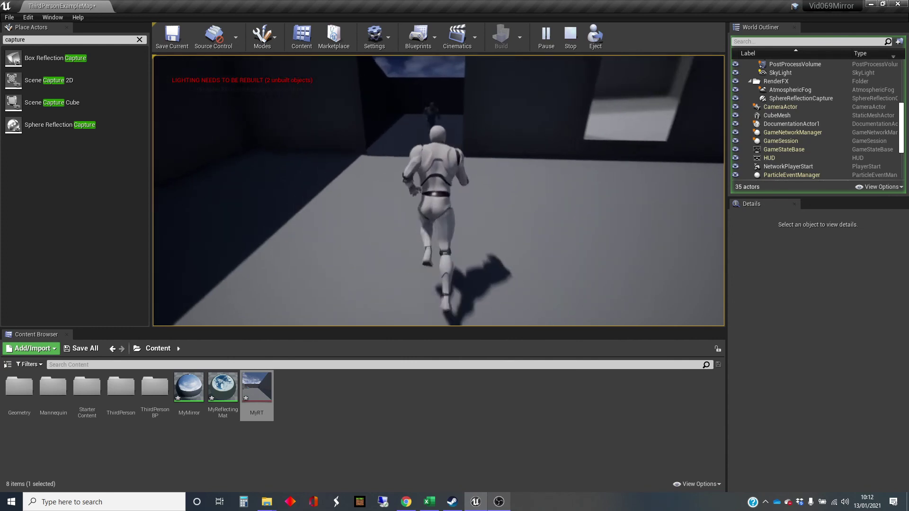
key(s)
key(d)
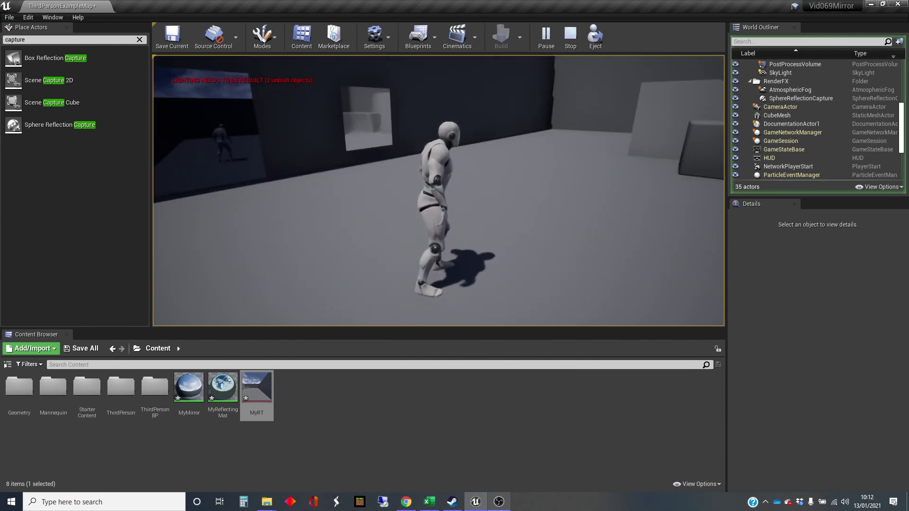
key(w)
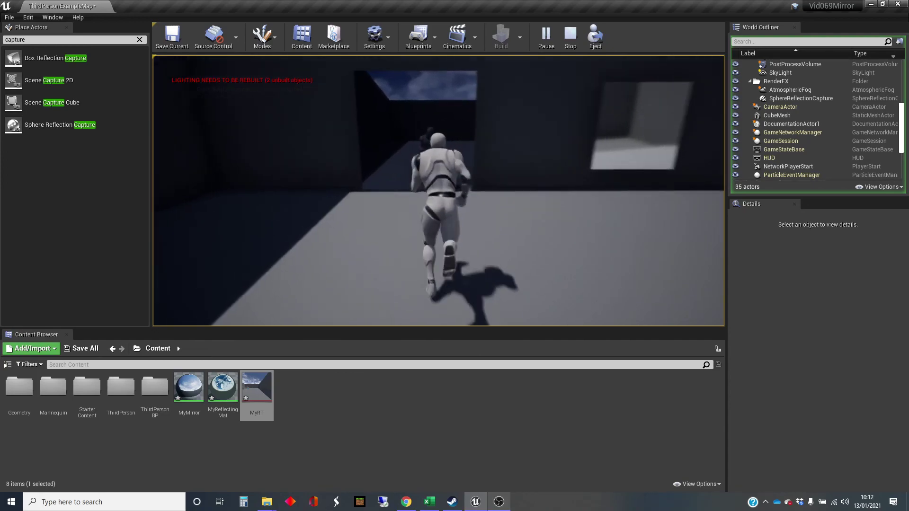